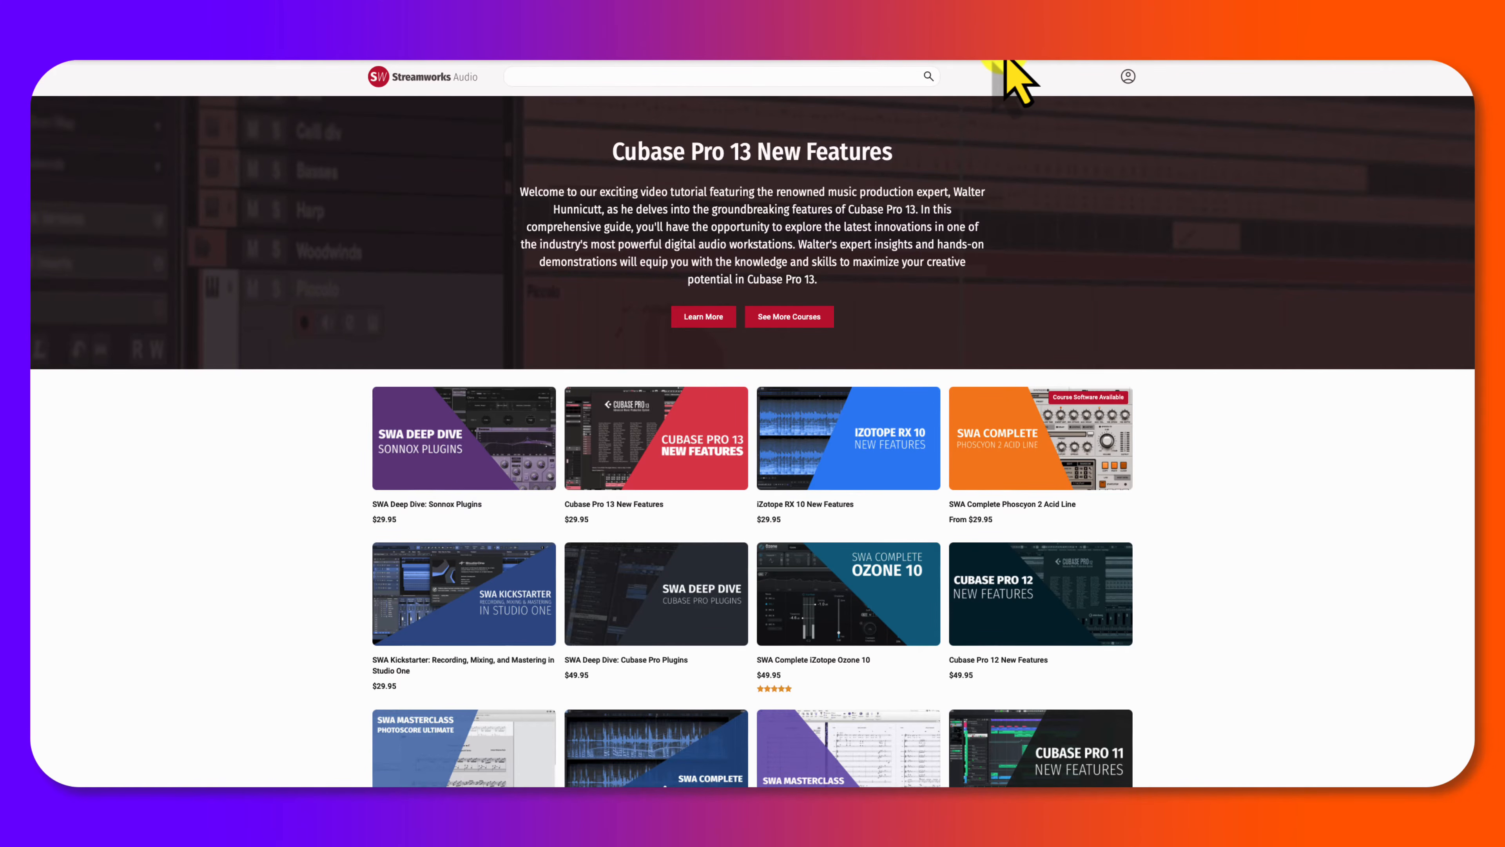
pyautogui.click(474, 489)
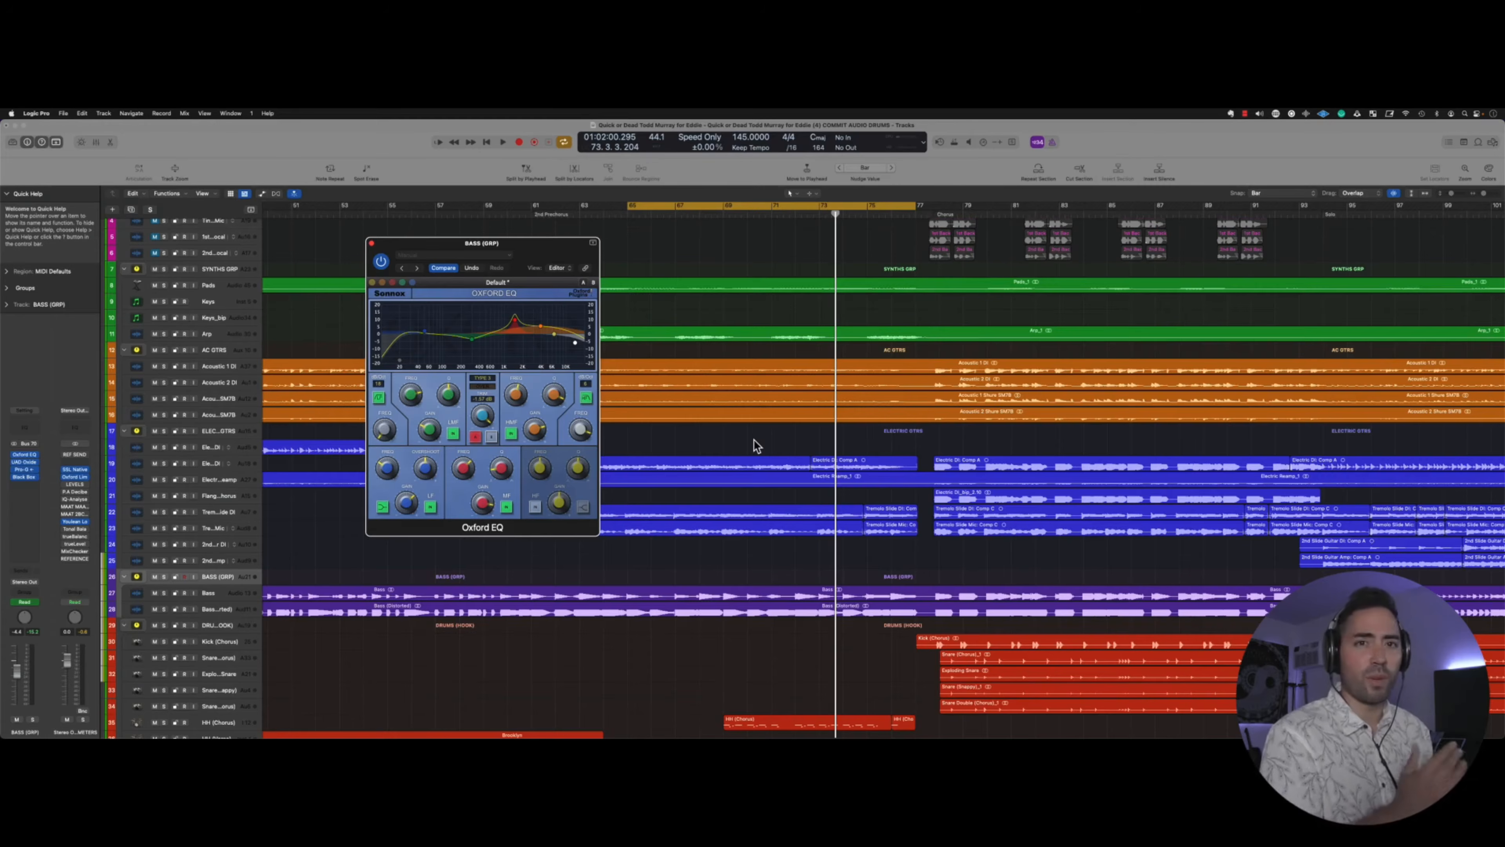
# Step: Play the looped section and bypass and re-enable the bass group's Oxford EQ to compare the processed and unprocessed sound
pyautogui.moveTo(538, 254); pyautogui.dragTo(595, 258)
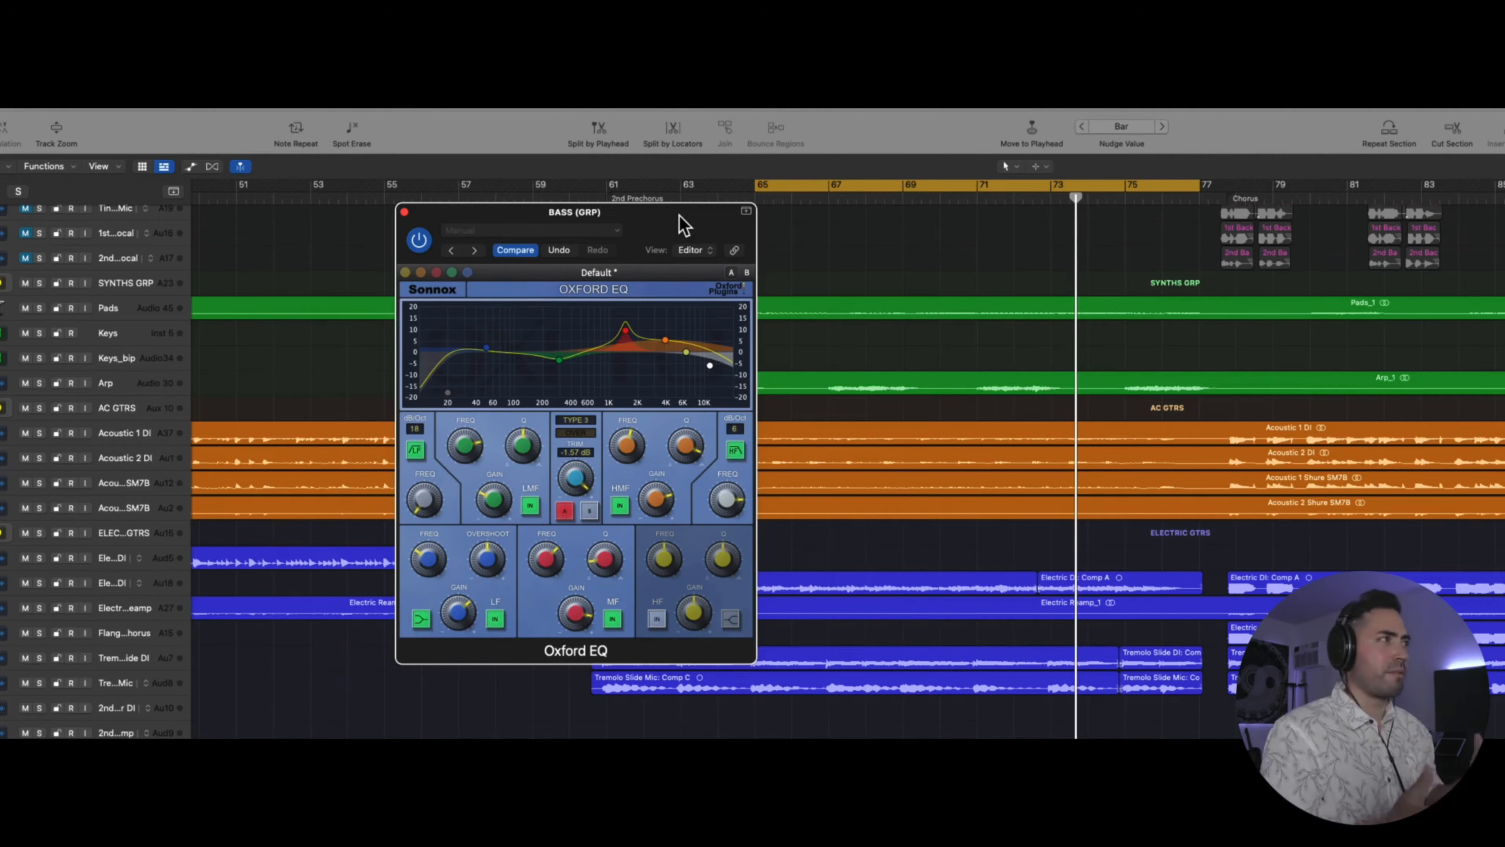
pyautogui.moveTo(678, 224); pyautogui.dragTo(676, 219)
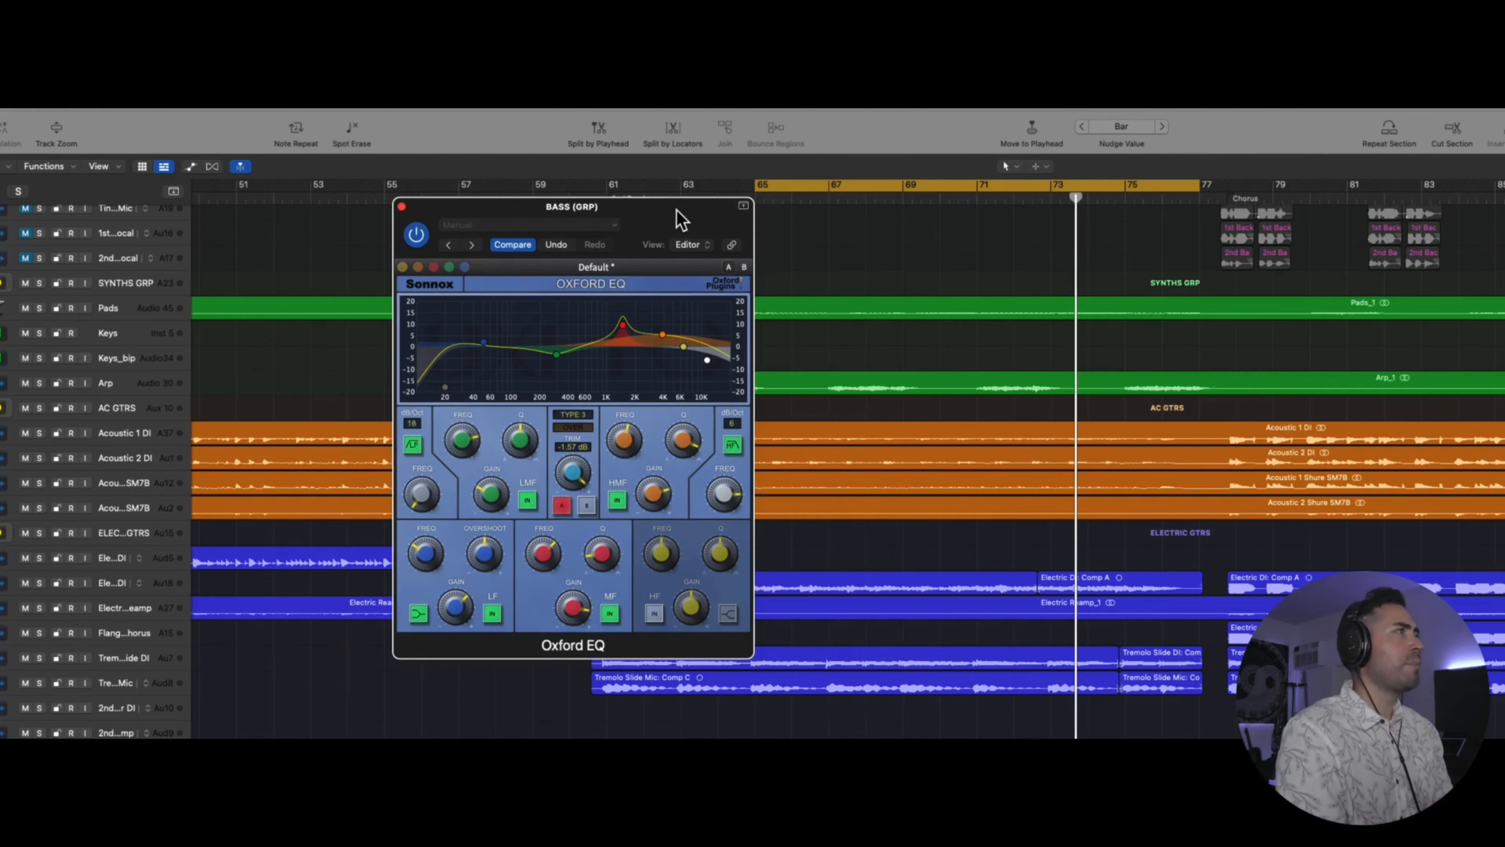
pyautogui.click(416, 235)
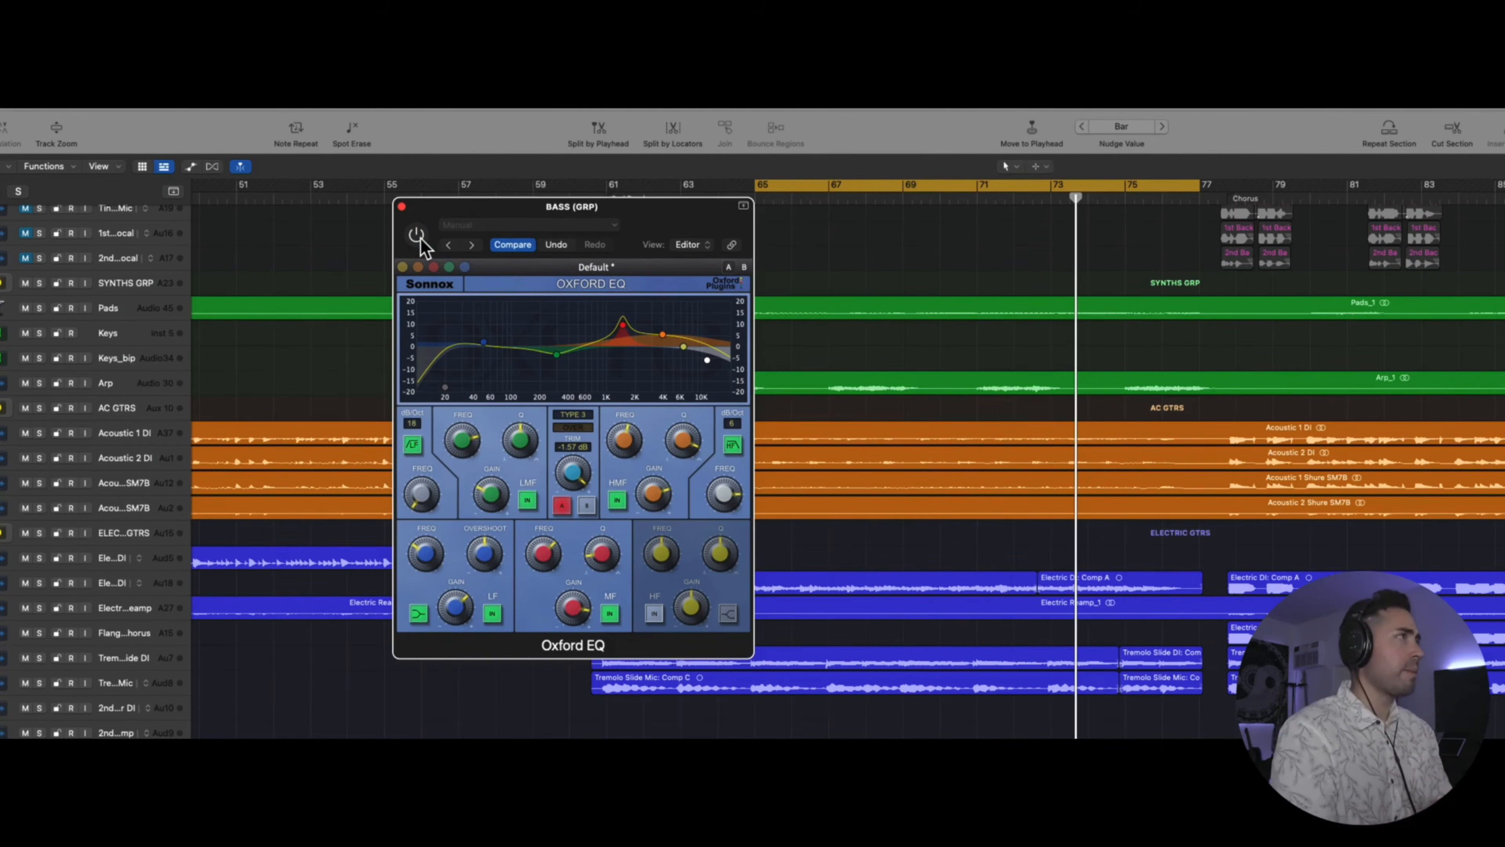
pyautogui.press('space')
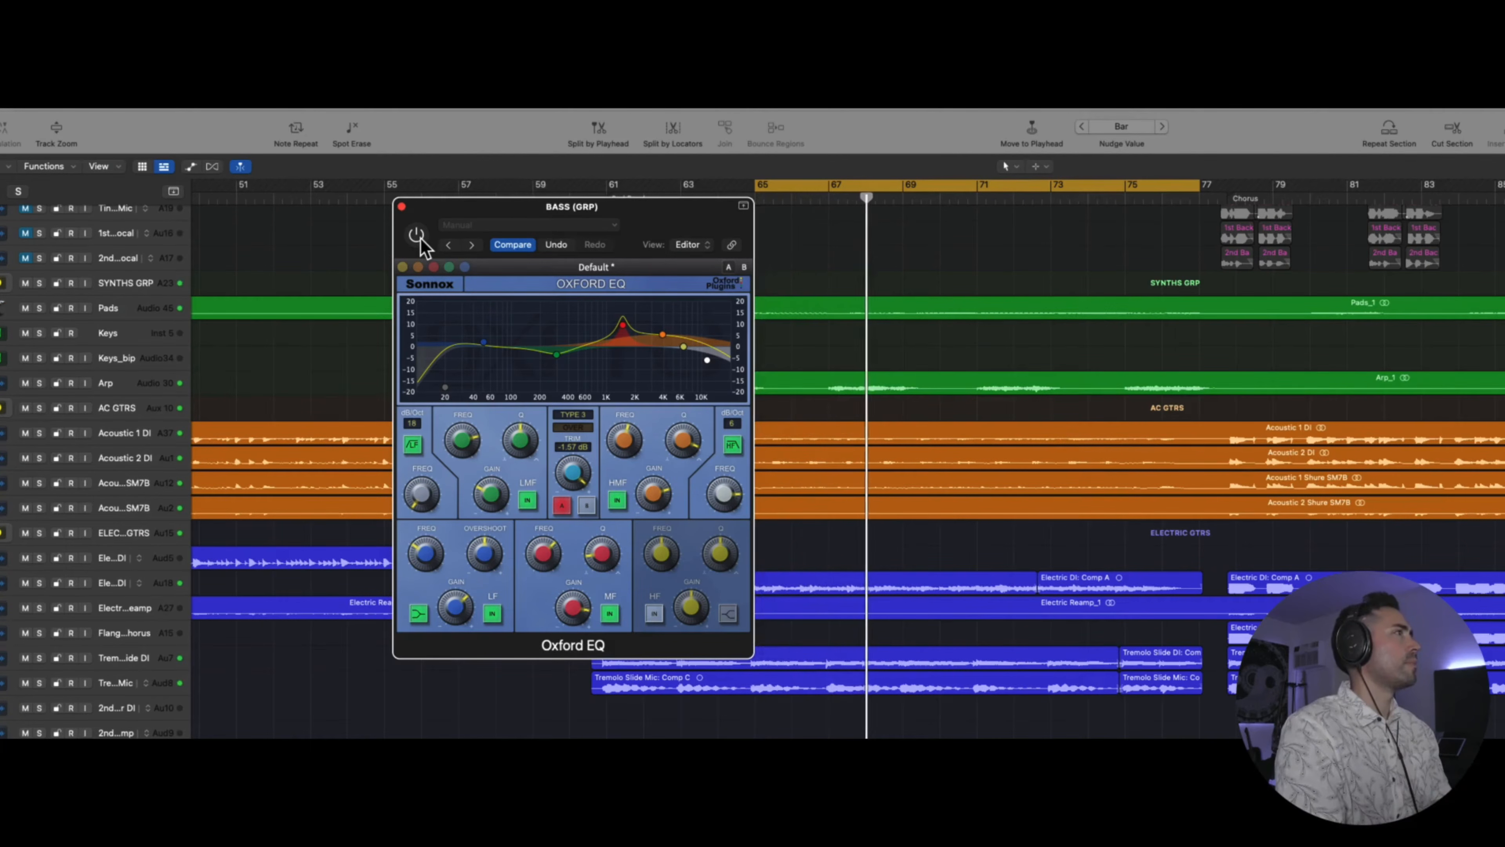
pyautogui.click(418, 237)
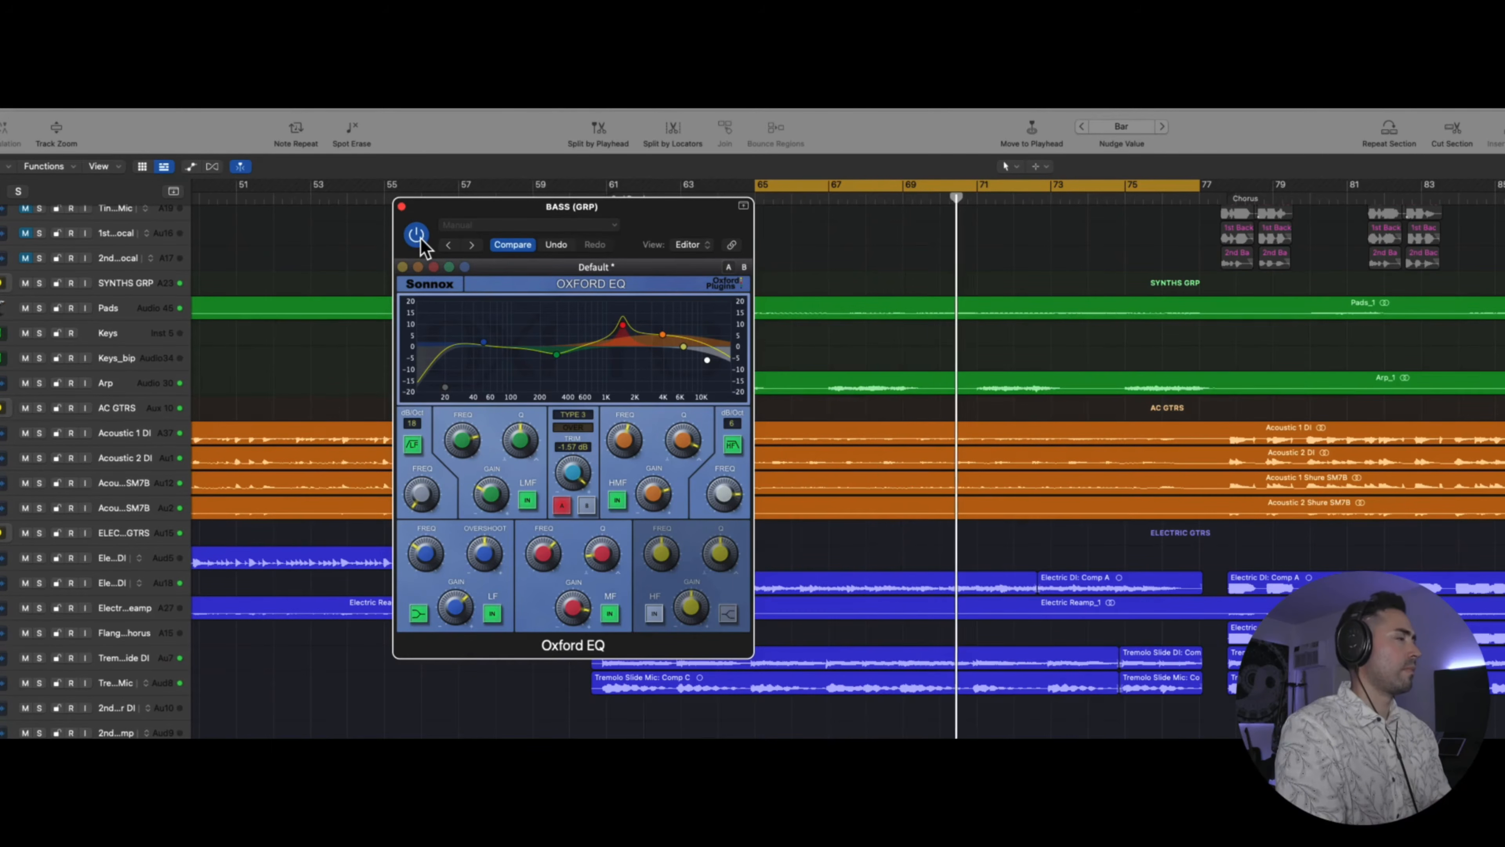
pyautogui.click(418, 236)
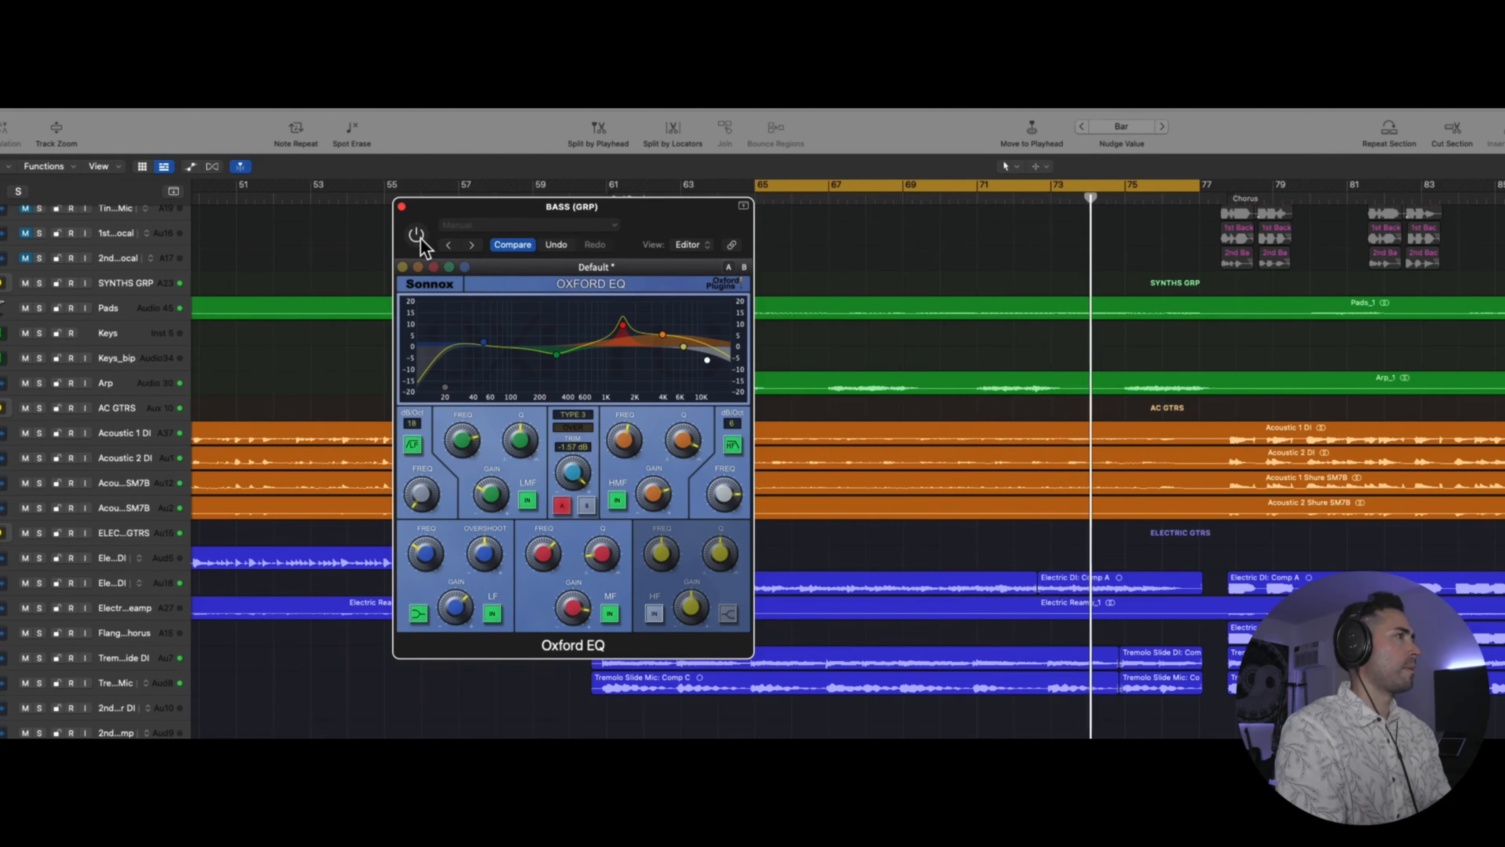
pyautogui.click(418, 236)
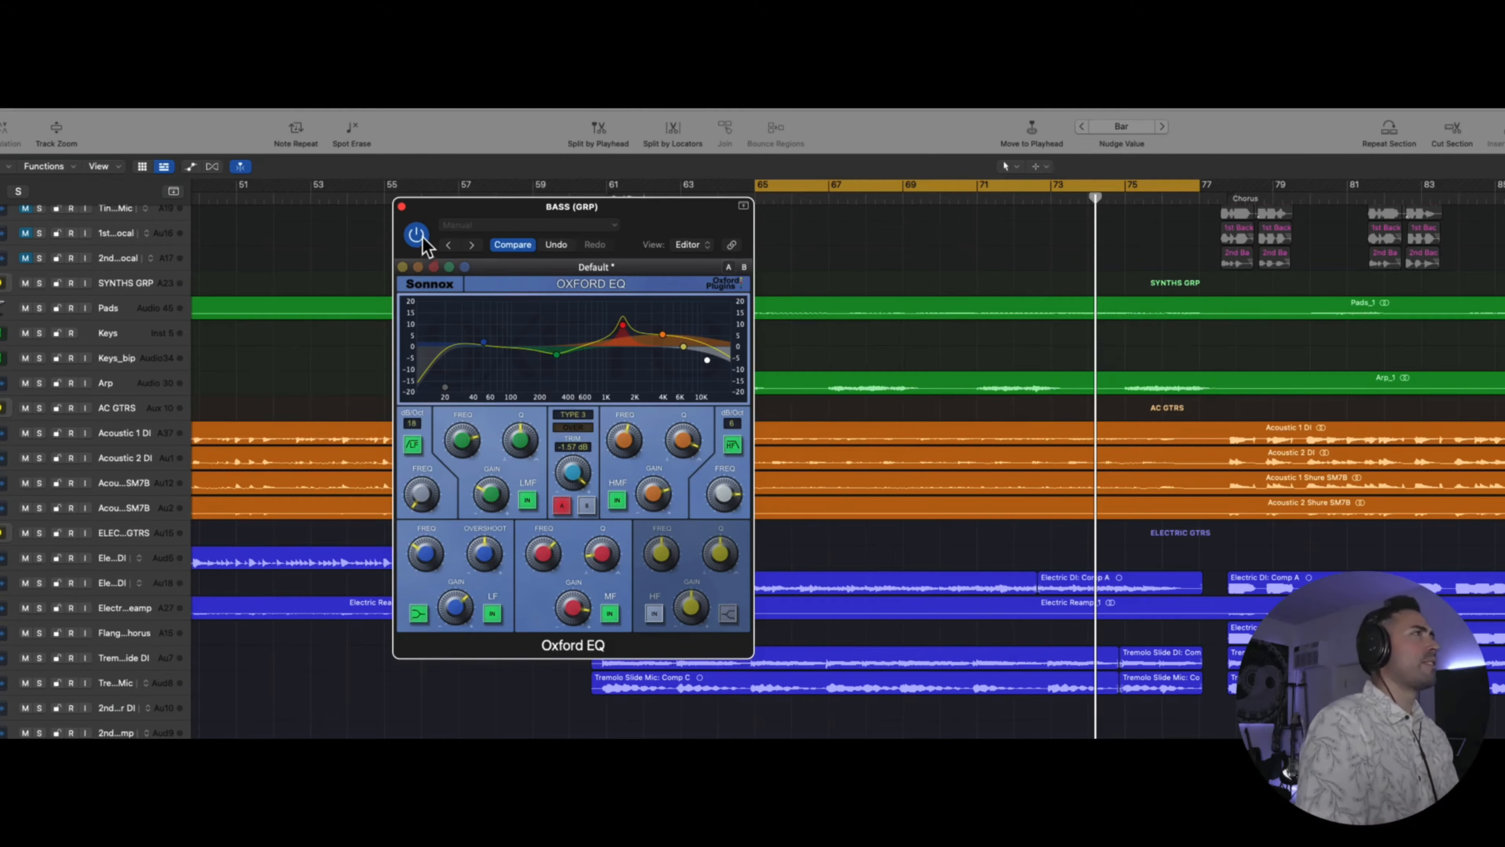
# Step: Raise the low-cut filter's cutoff frequency slightly above 20 Hz in the bass group's EQ
pyautogui.moveTo(486, 225); pyautogui.dragTo(539, 223)
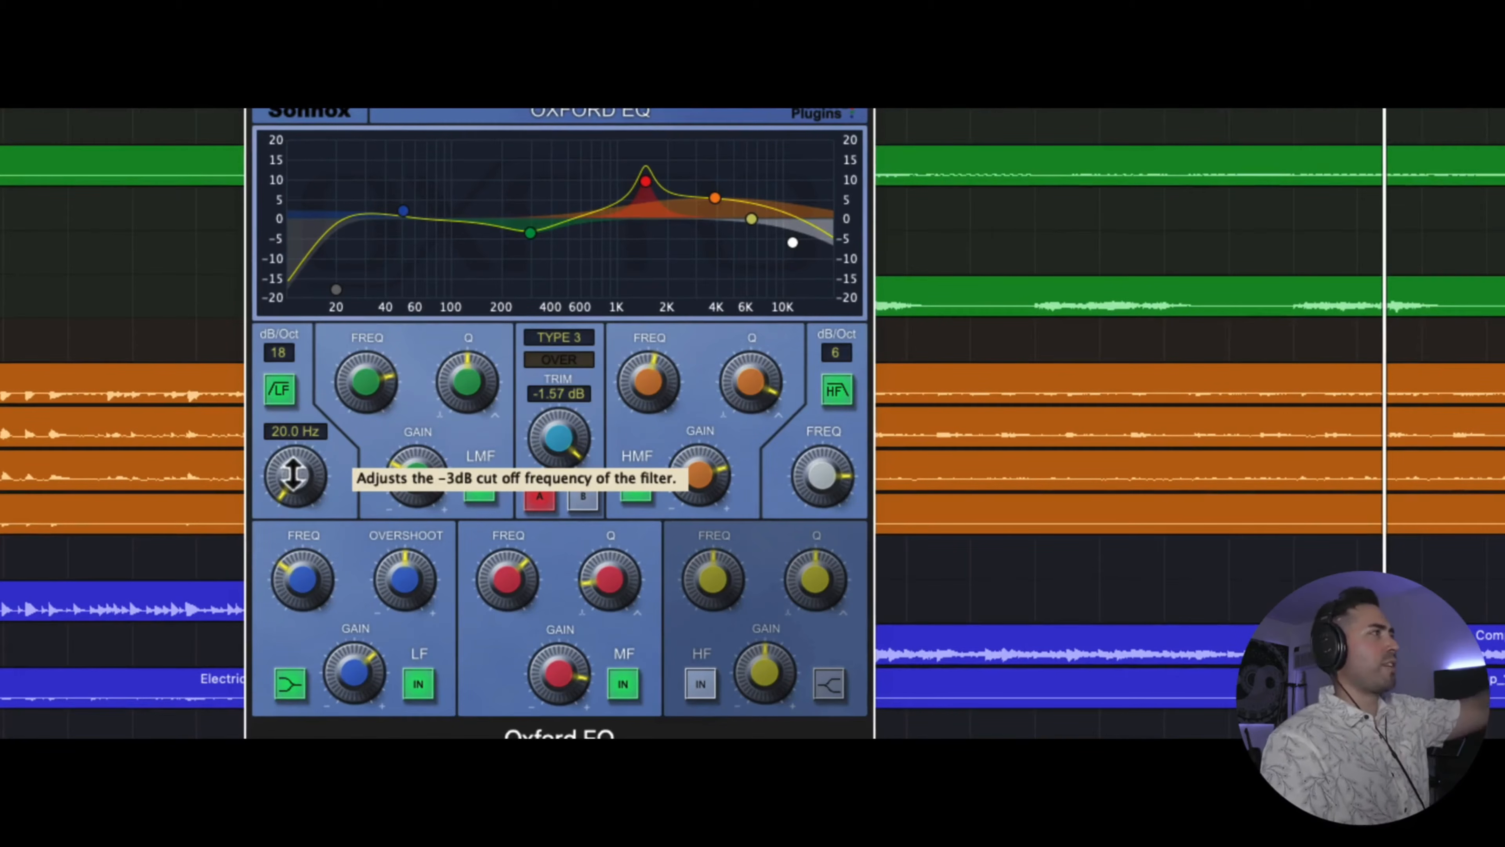
pyautogui.moveTo(295, 475); pyautogui.dragTo(295, 458)
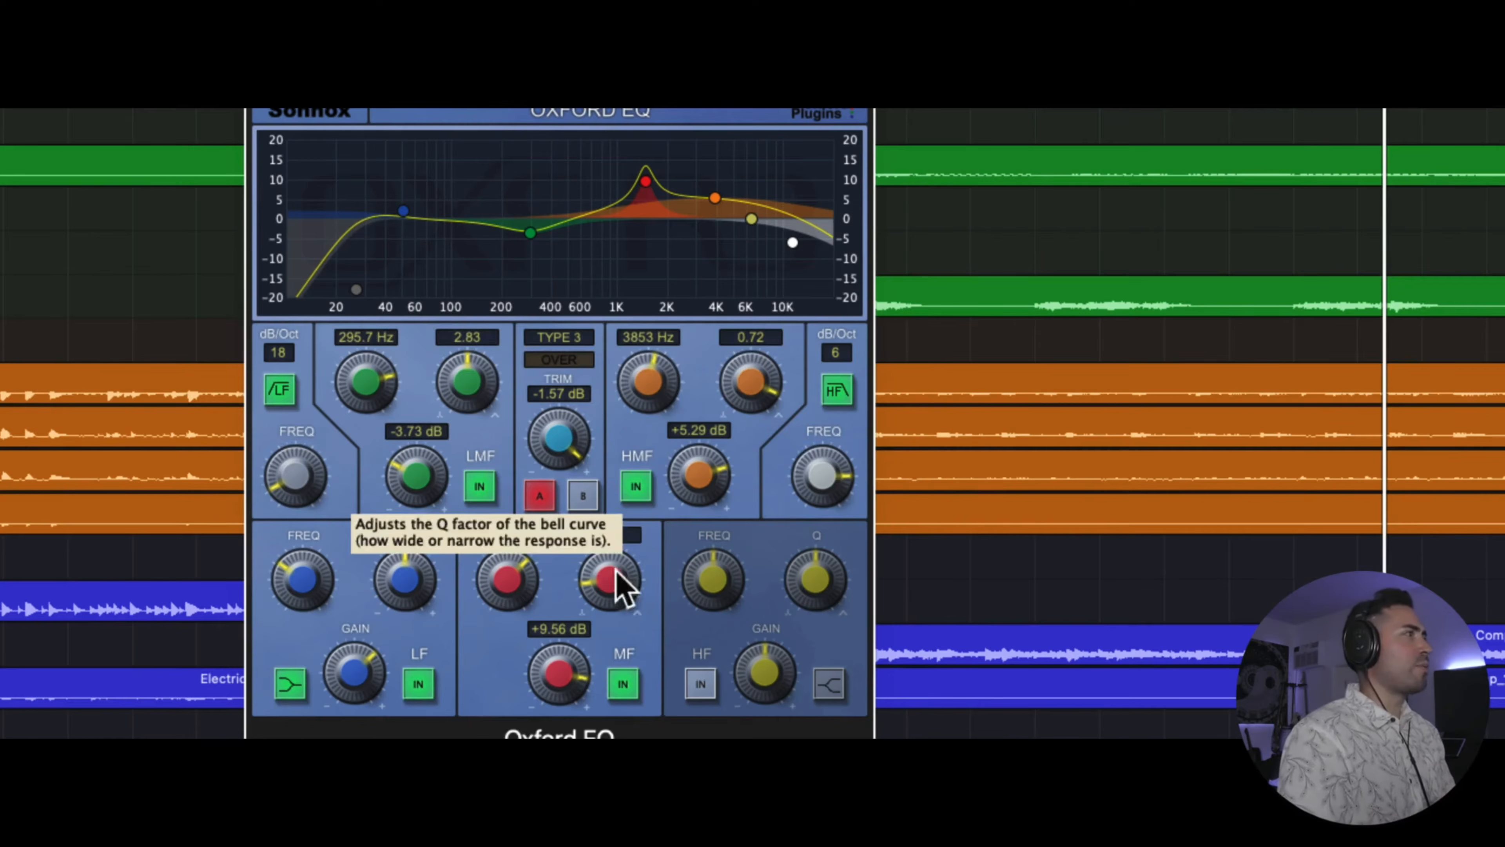
# Step: Switch the EQ between its A and B setting banks to compare the curves, ending on B
pyautogui.click(582, 497)
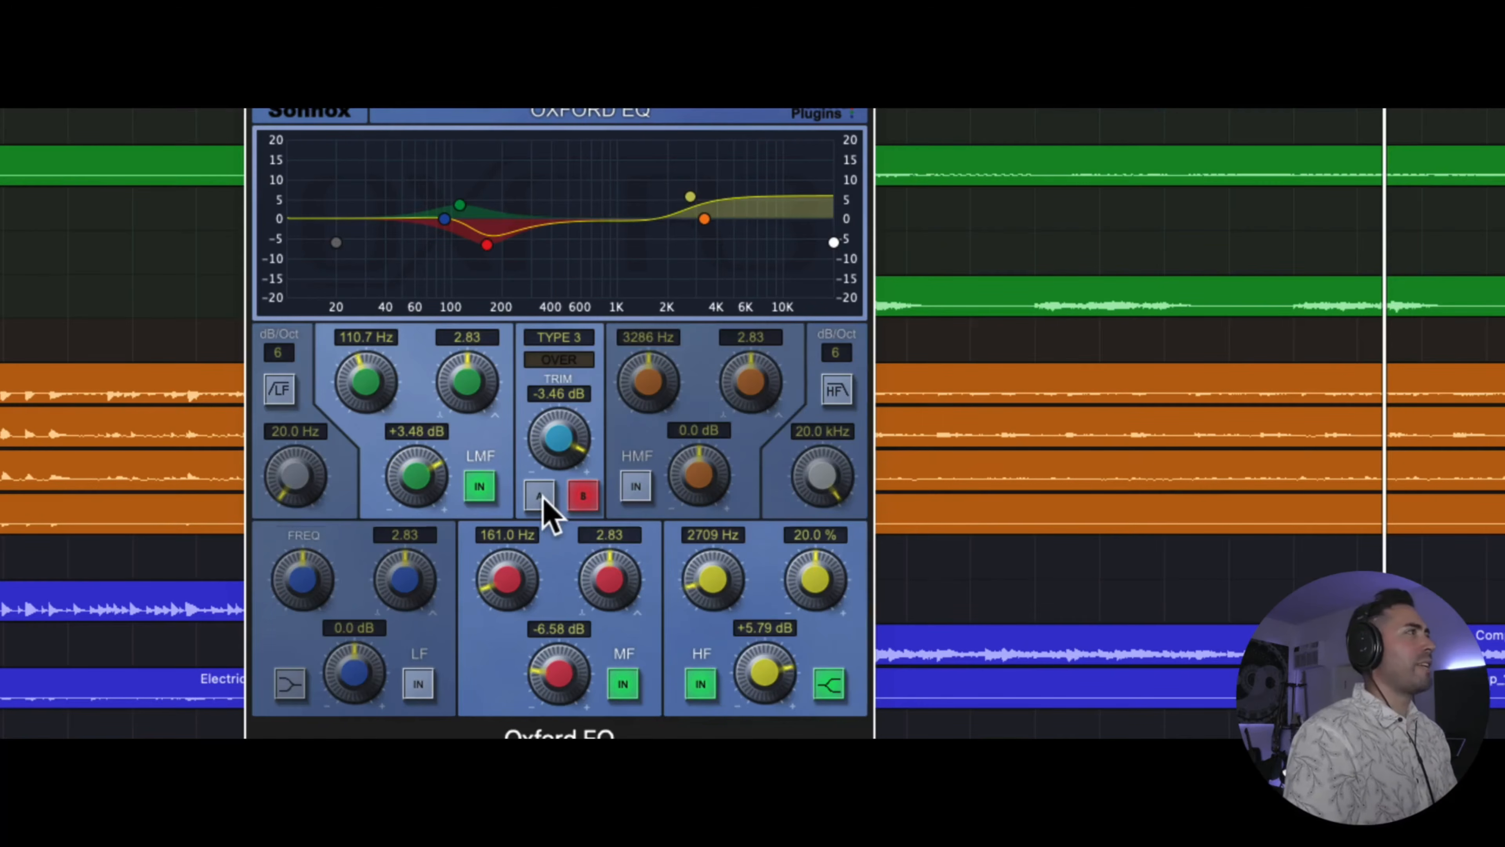
pyautogui.click(541, 497)
pyautogui.click(582, 497)
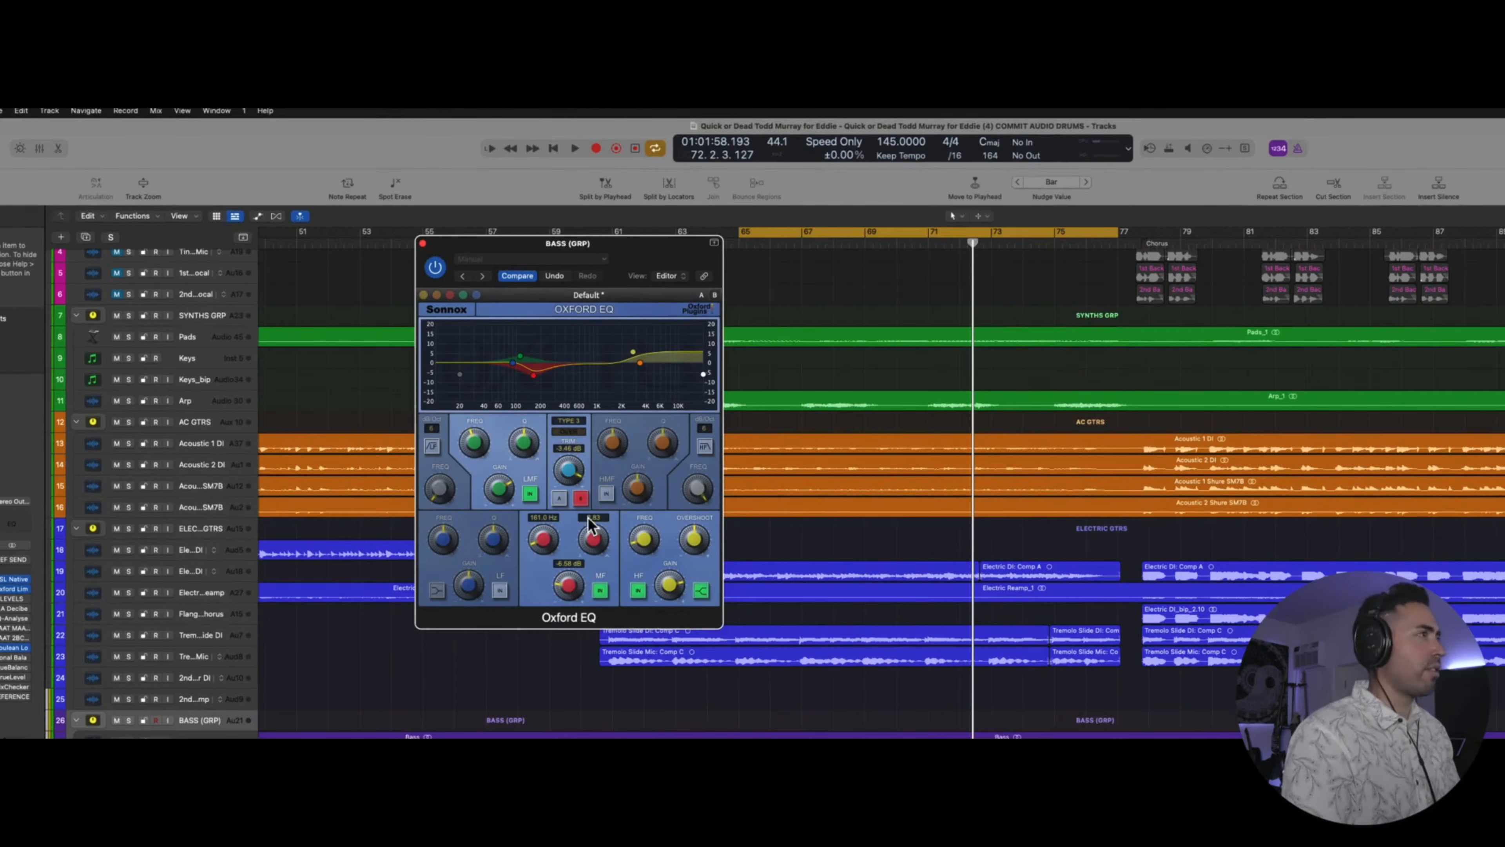
# Step: Play the section and audition EQ setting A against B, including setting B with the plug-in bypassed
pyautogui.click(793, 425)
pyautogui.press('space')
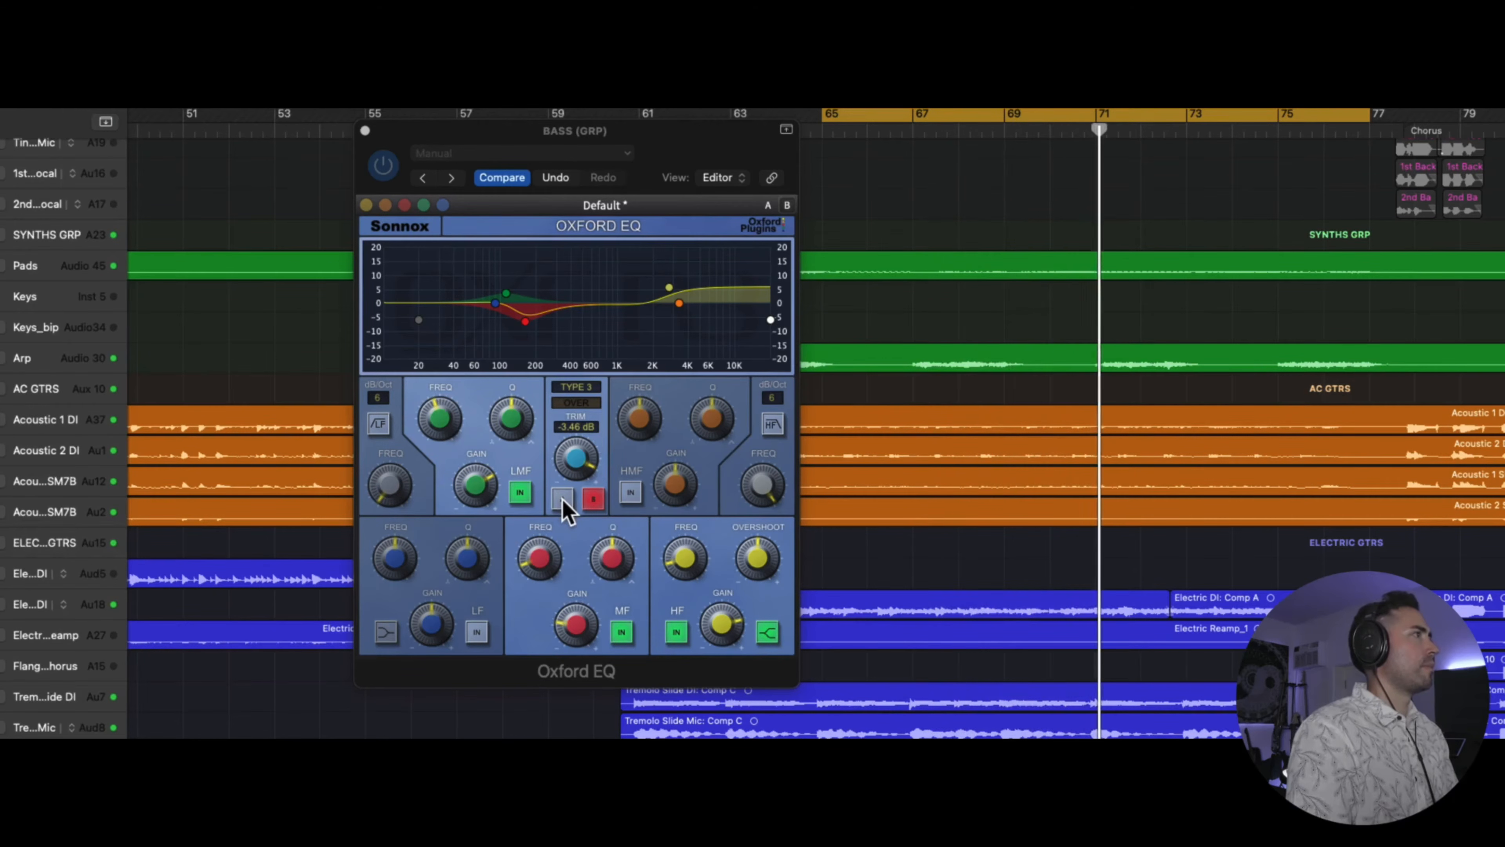
pyautogui.click(563, 500)
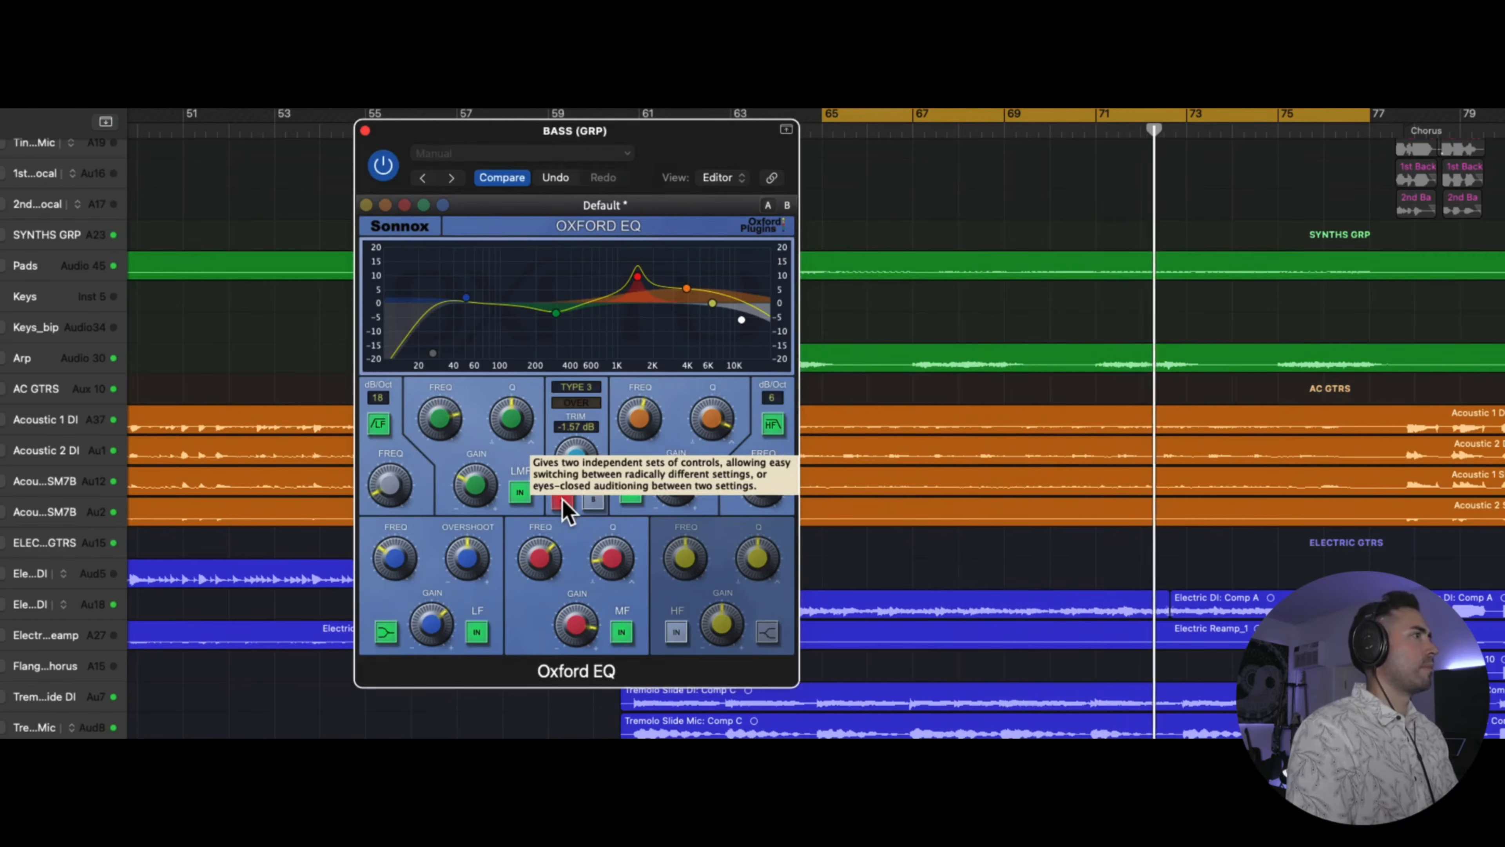
pyautogui.click(594, 500)
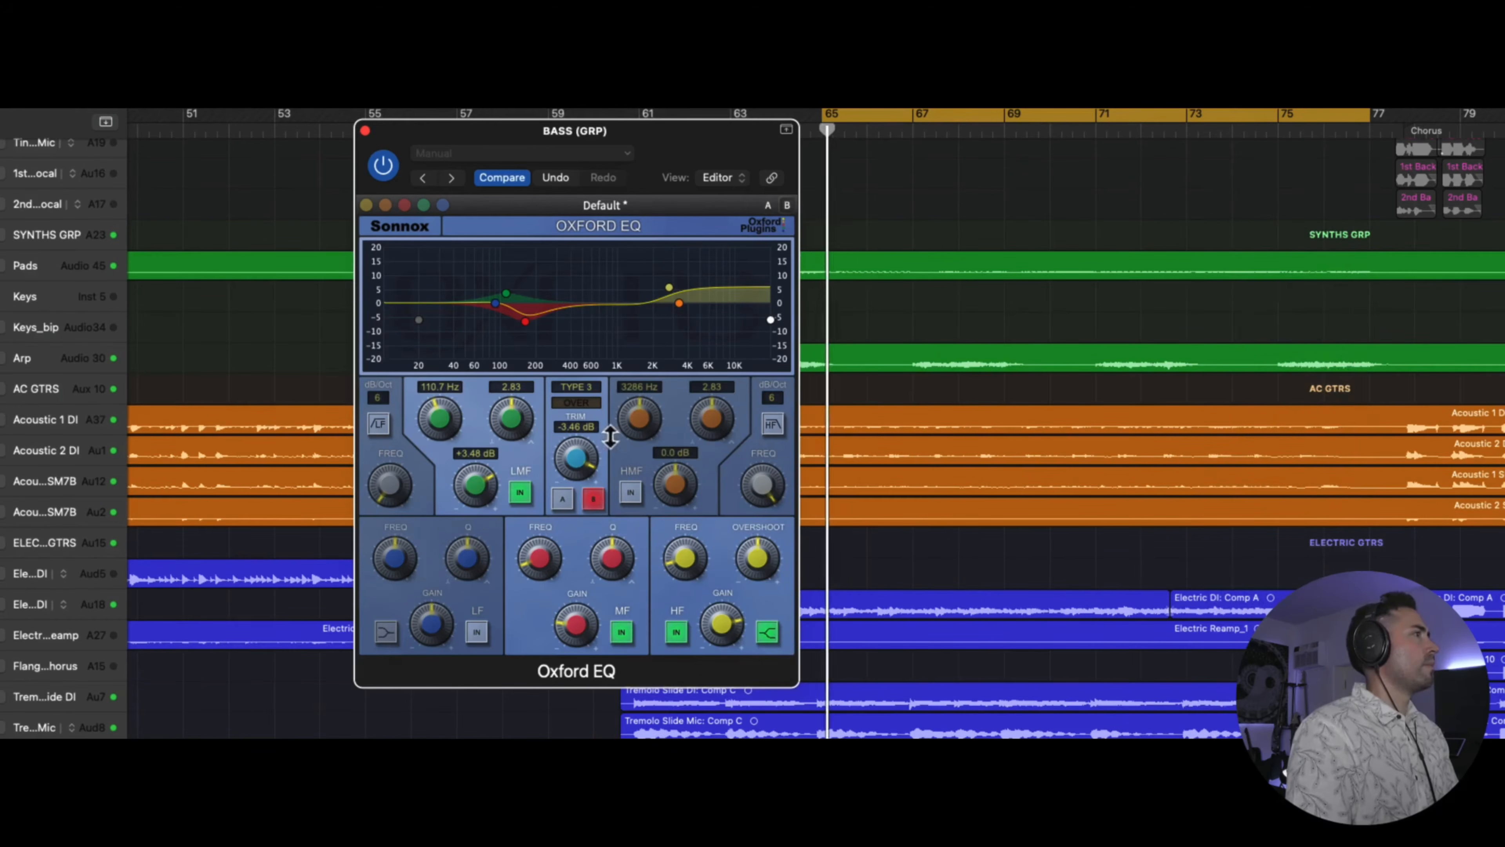
pyautogui.click(383, 167)
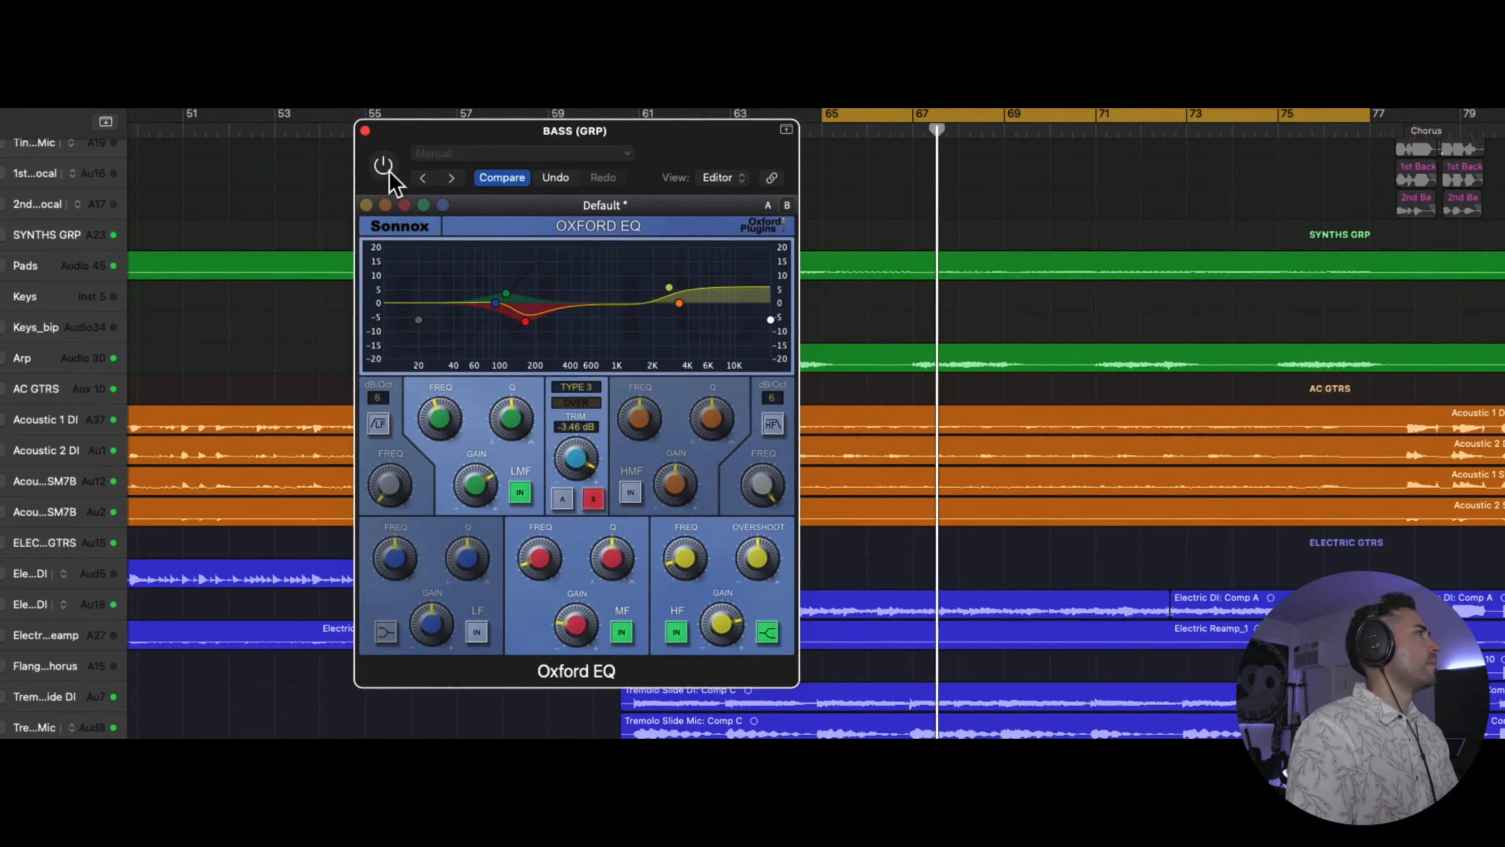
pyautogui.click(390, 174)
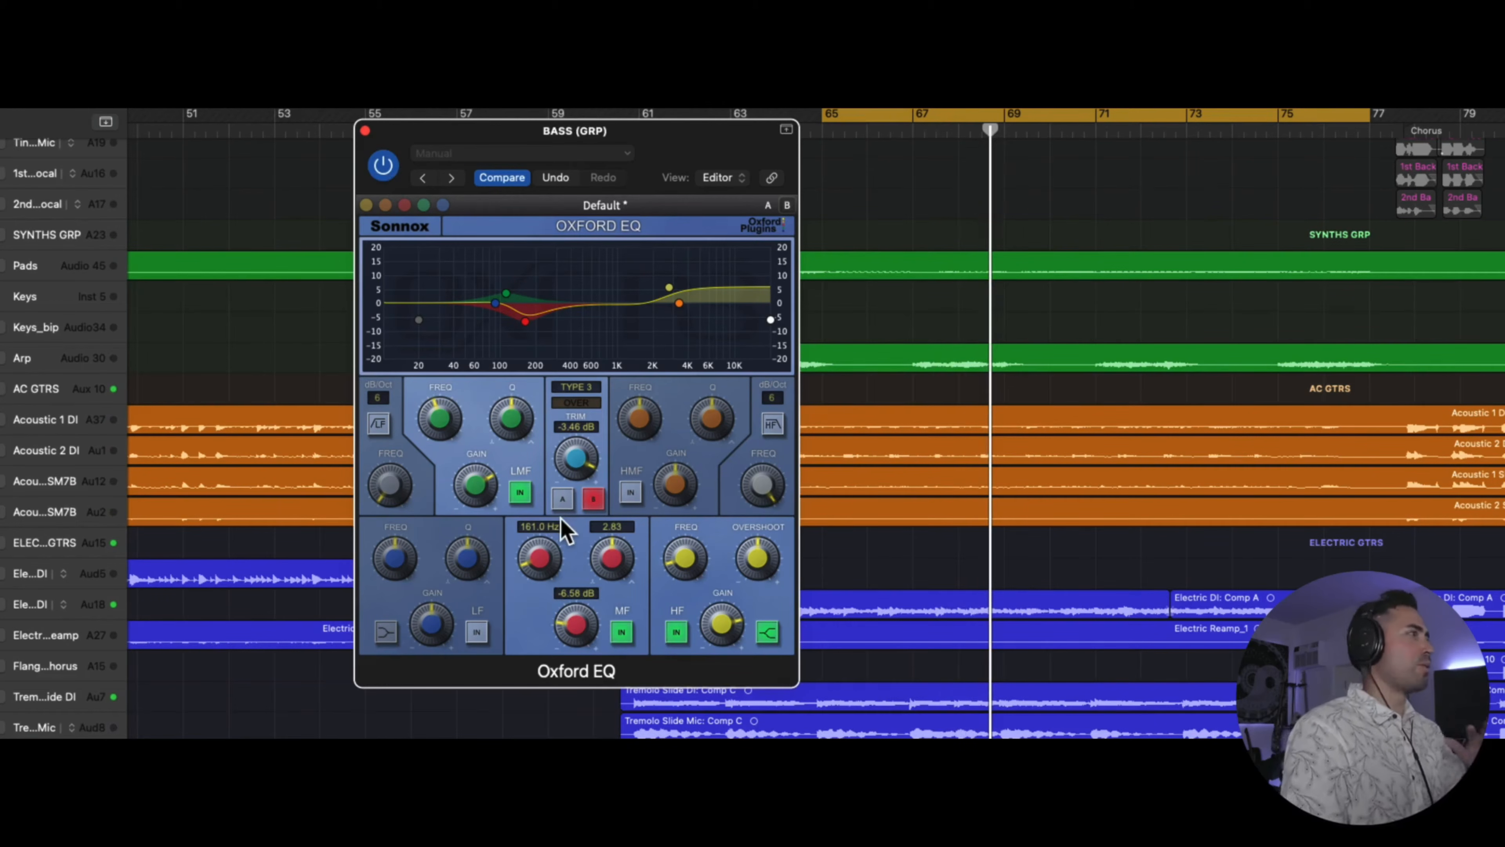
# Step: Compare EQ settings A and B again, ending on A, and examine the filter-type presets
pyautogui.click(563, 499)
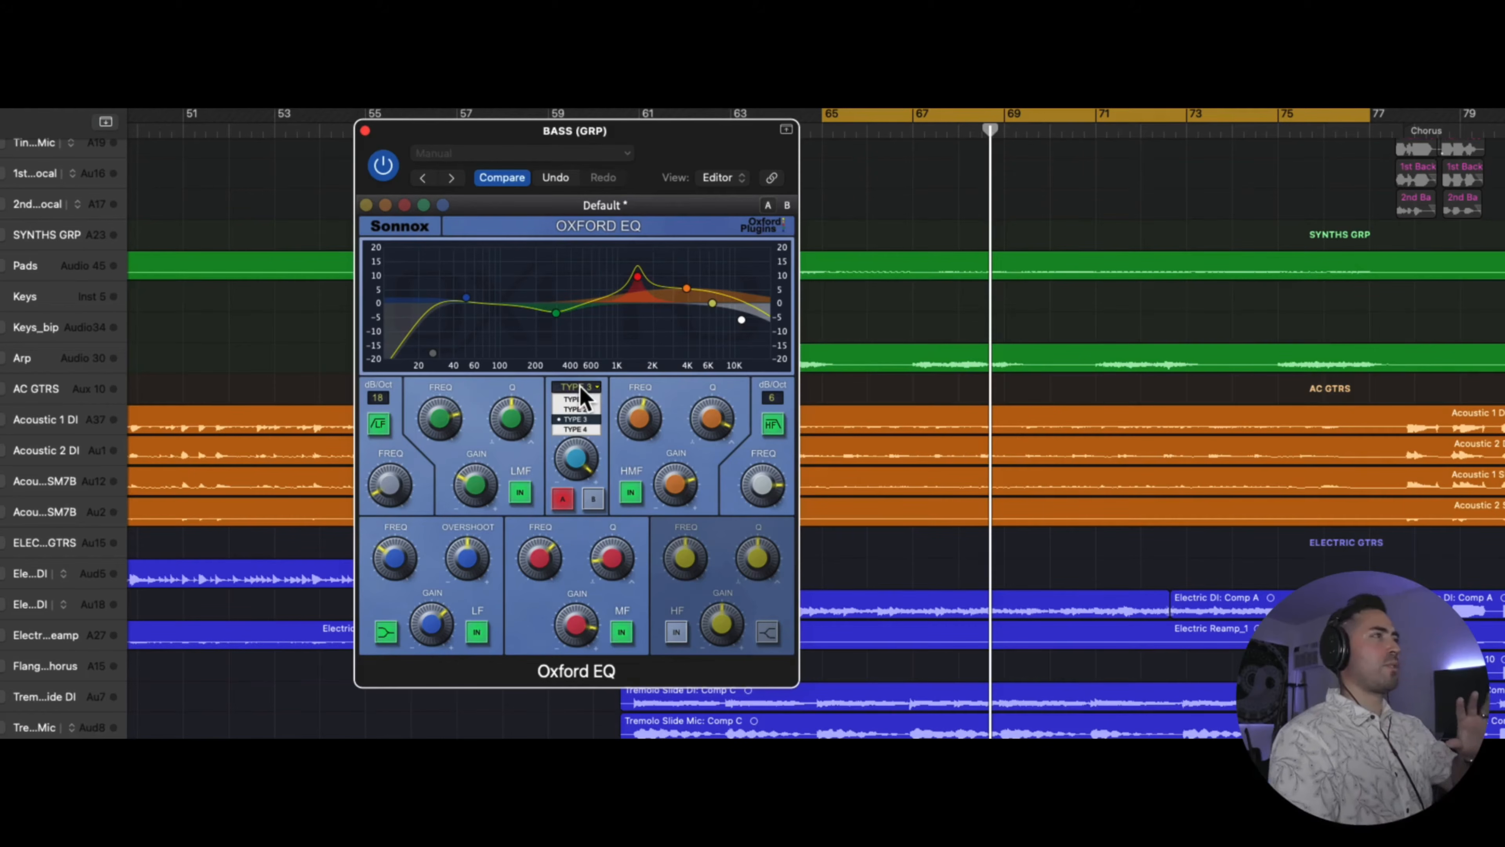
pyautogui.click(593, 498)
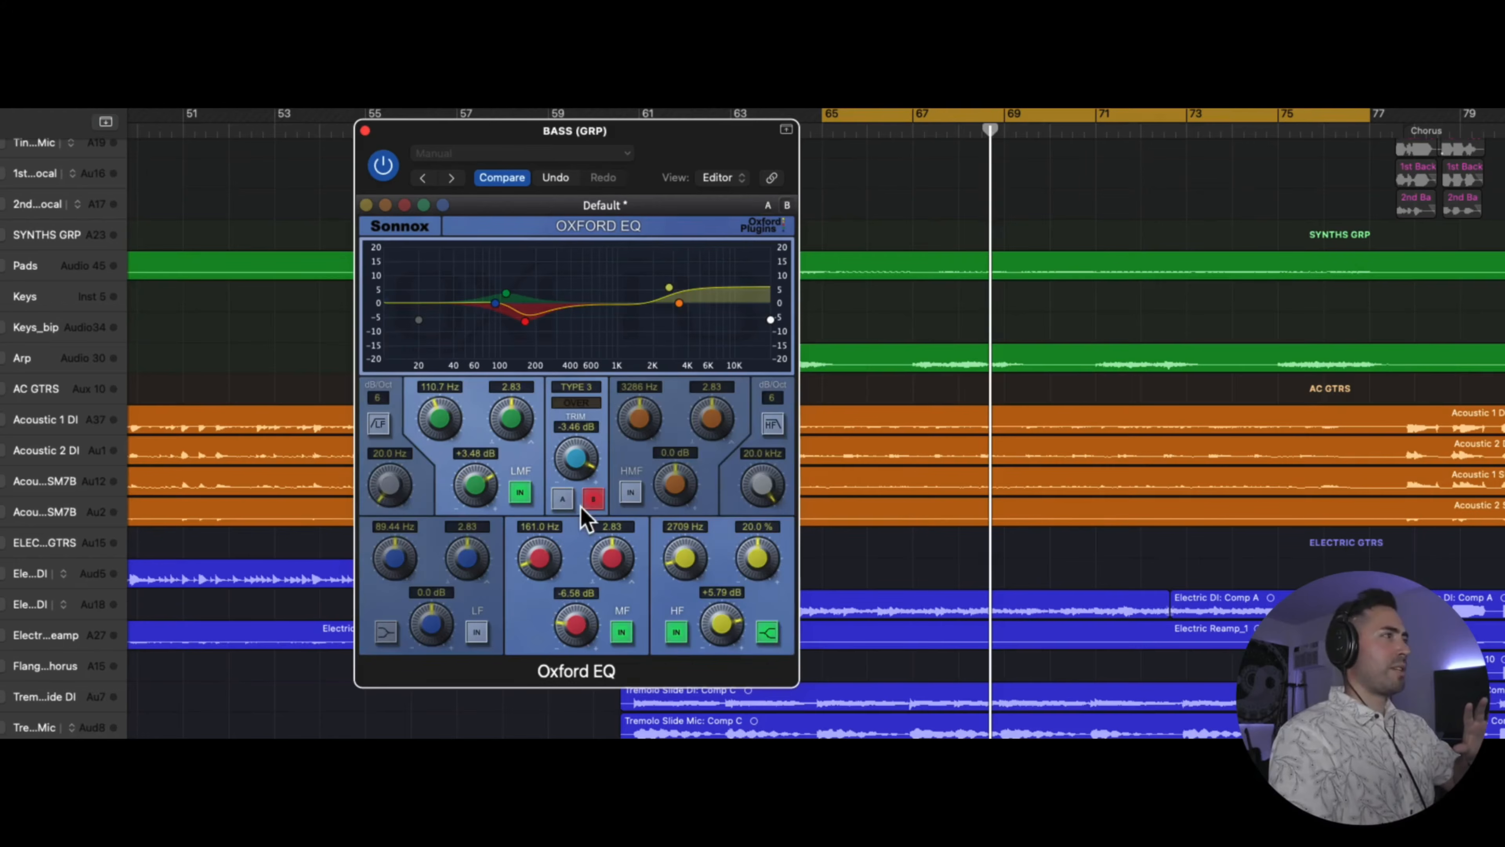
pyautogui.click(566, 500)
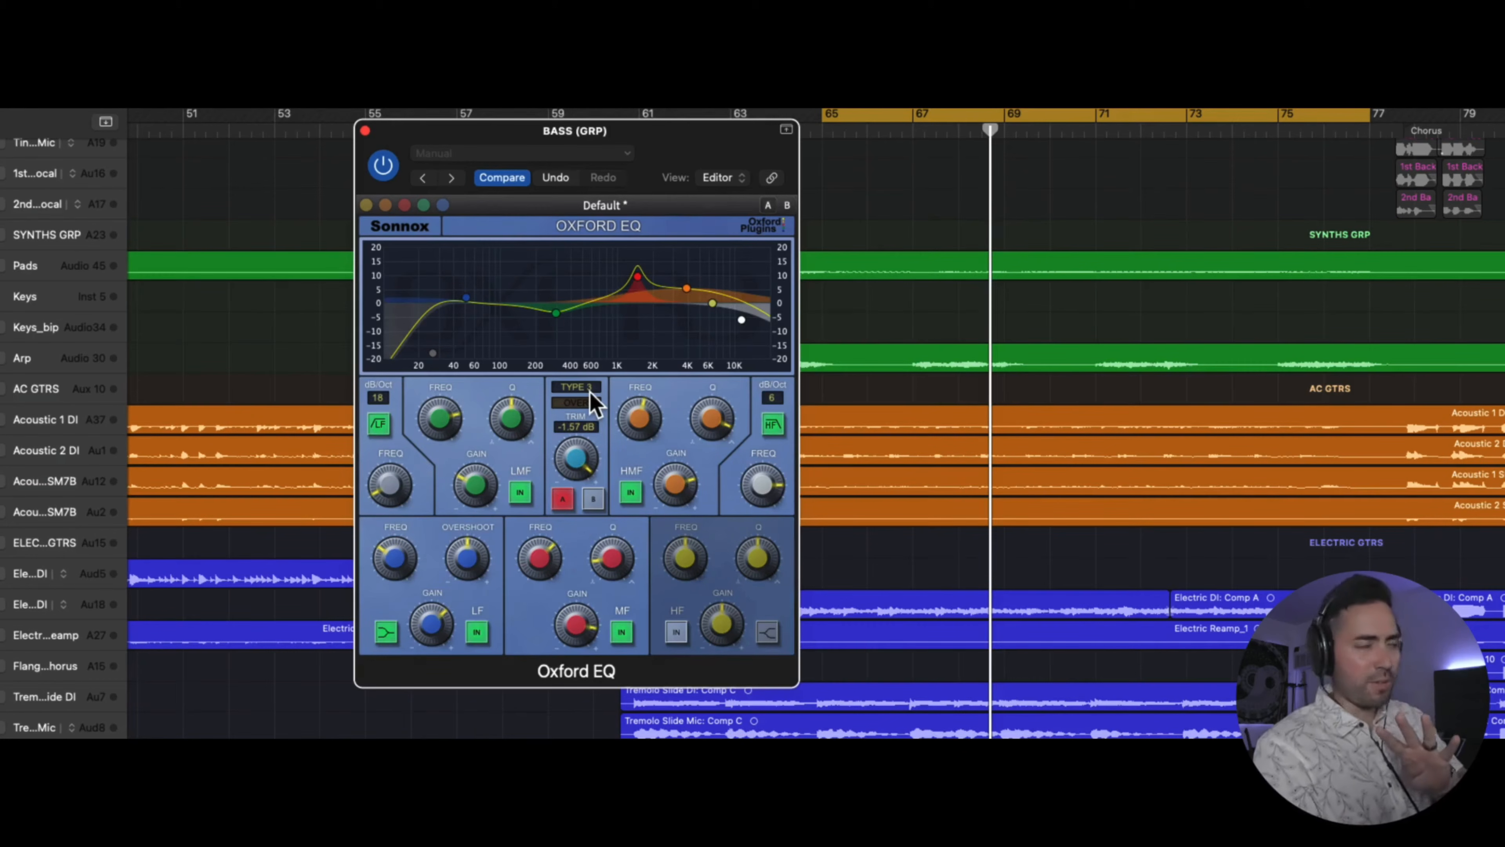
pyautogui.click(557, 155)
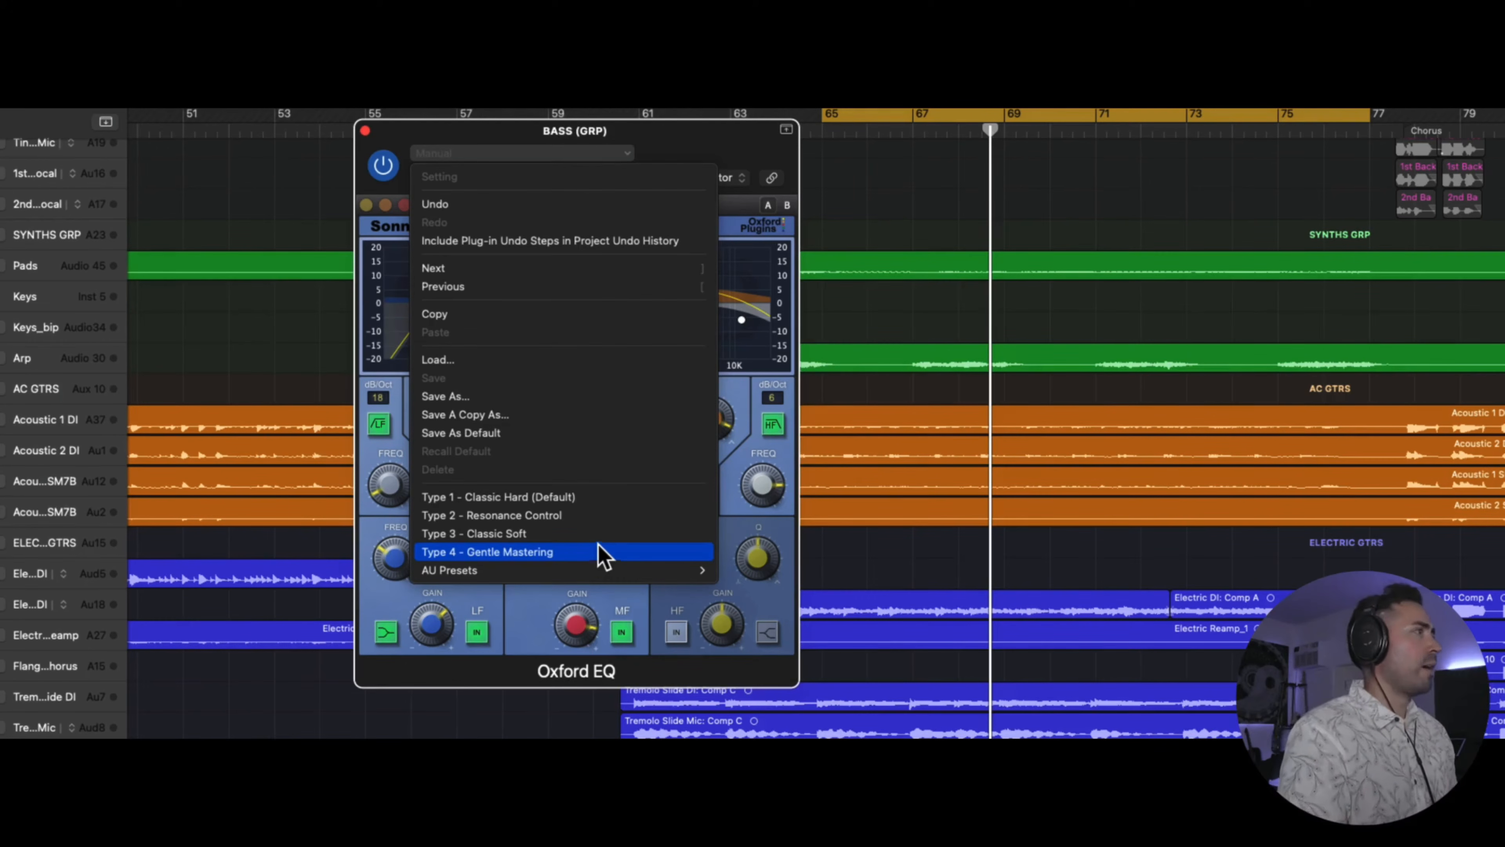
pyautogui.click(755, 384)
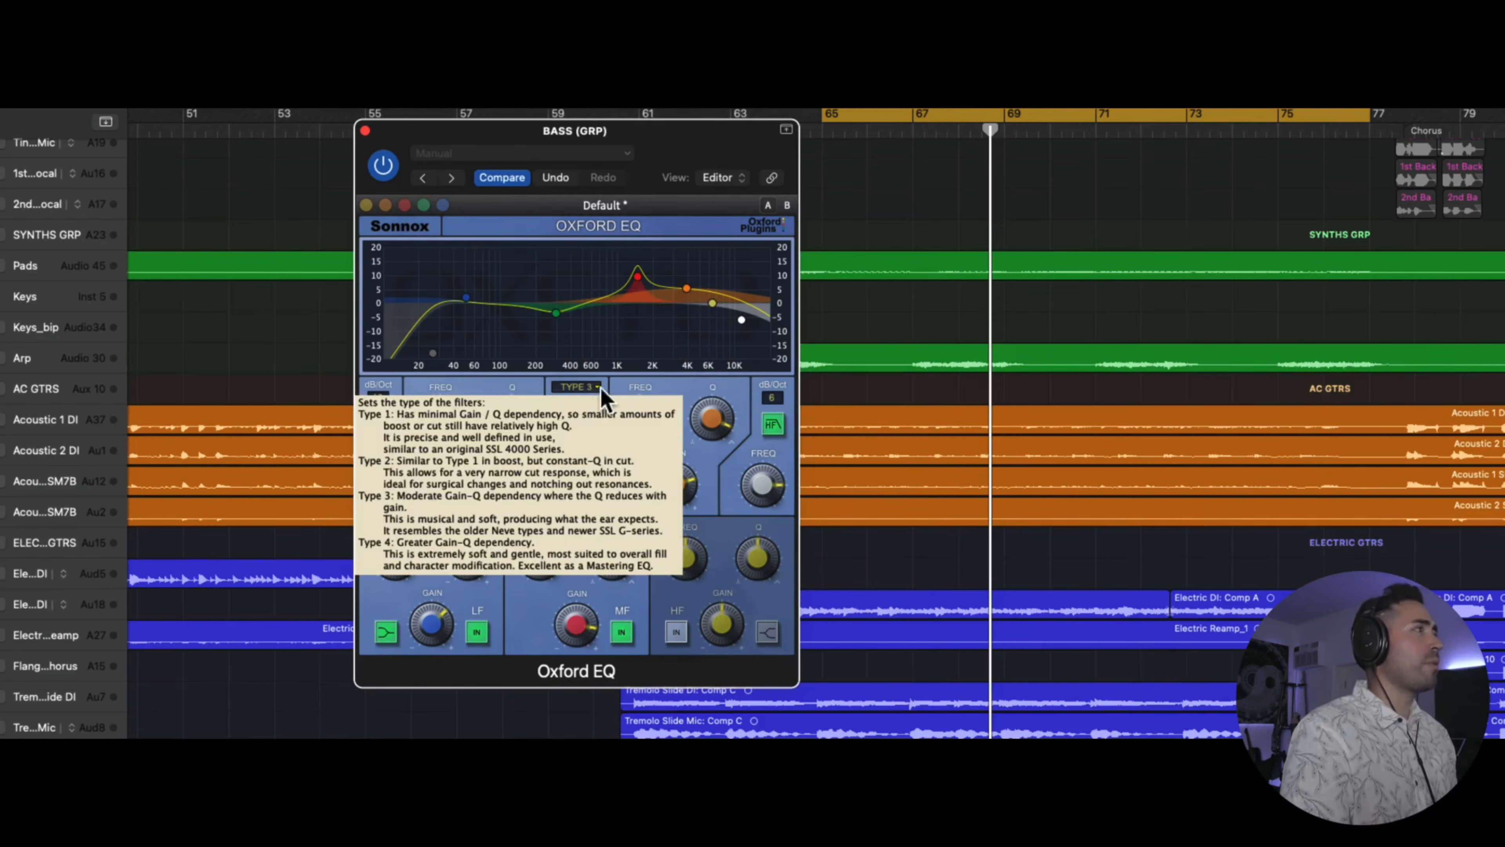
# Step: In setting A, move the LMF band to about 167 Hz with a 3.7 dB boost and lower the output trim during playback
pyautogui.click(831, 399)
pyautogui.press('space')
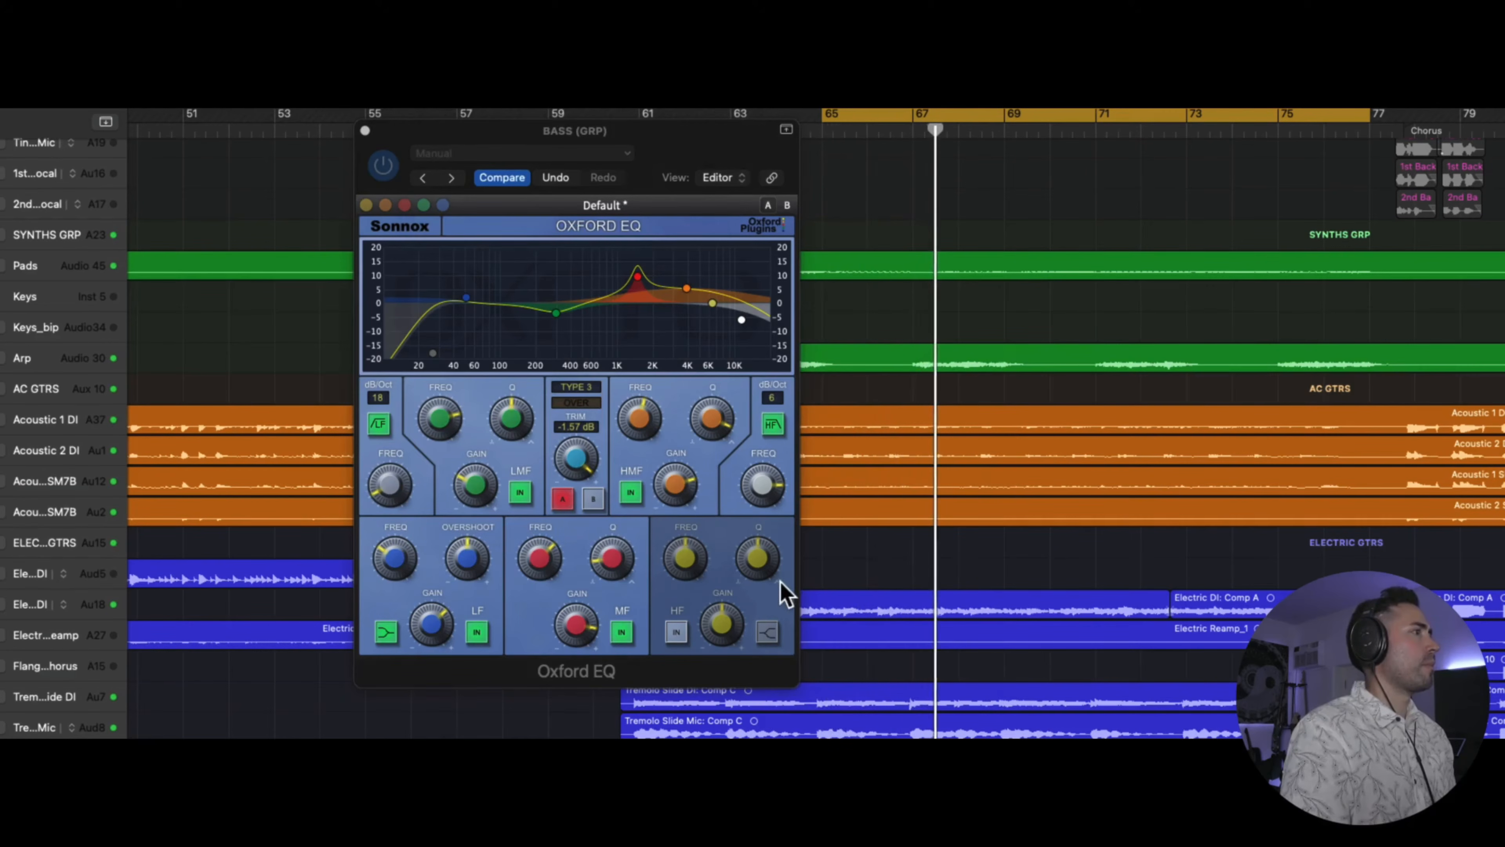
pyautogui.press('space')
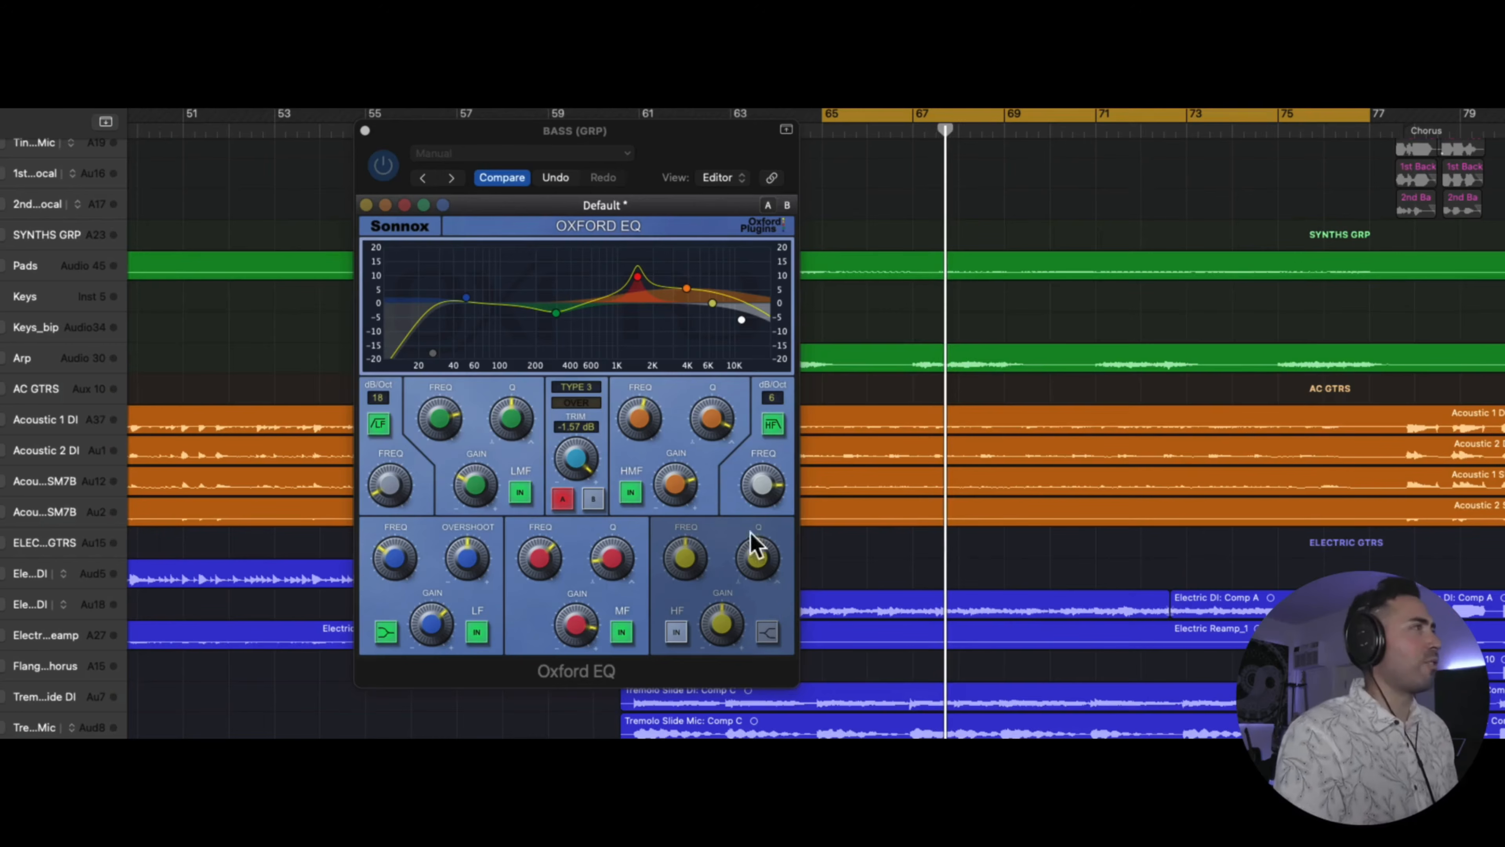
pyautogui.press('space')
pyautogui.moveTo(556, 312); pyautogui.dragTo(527, 293)
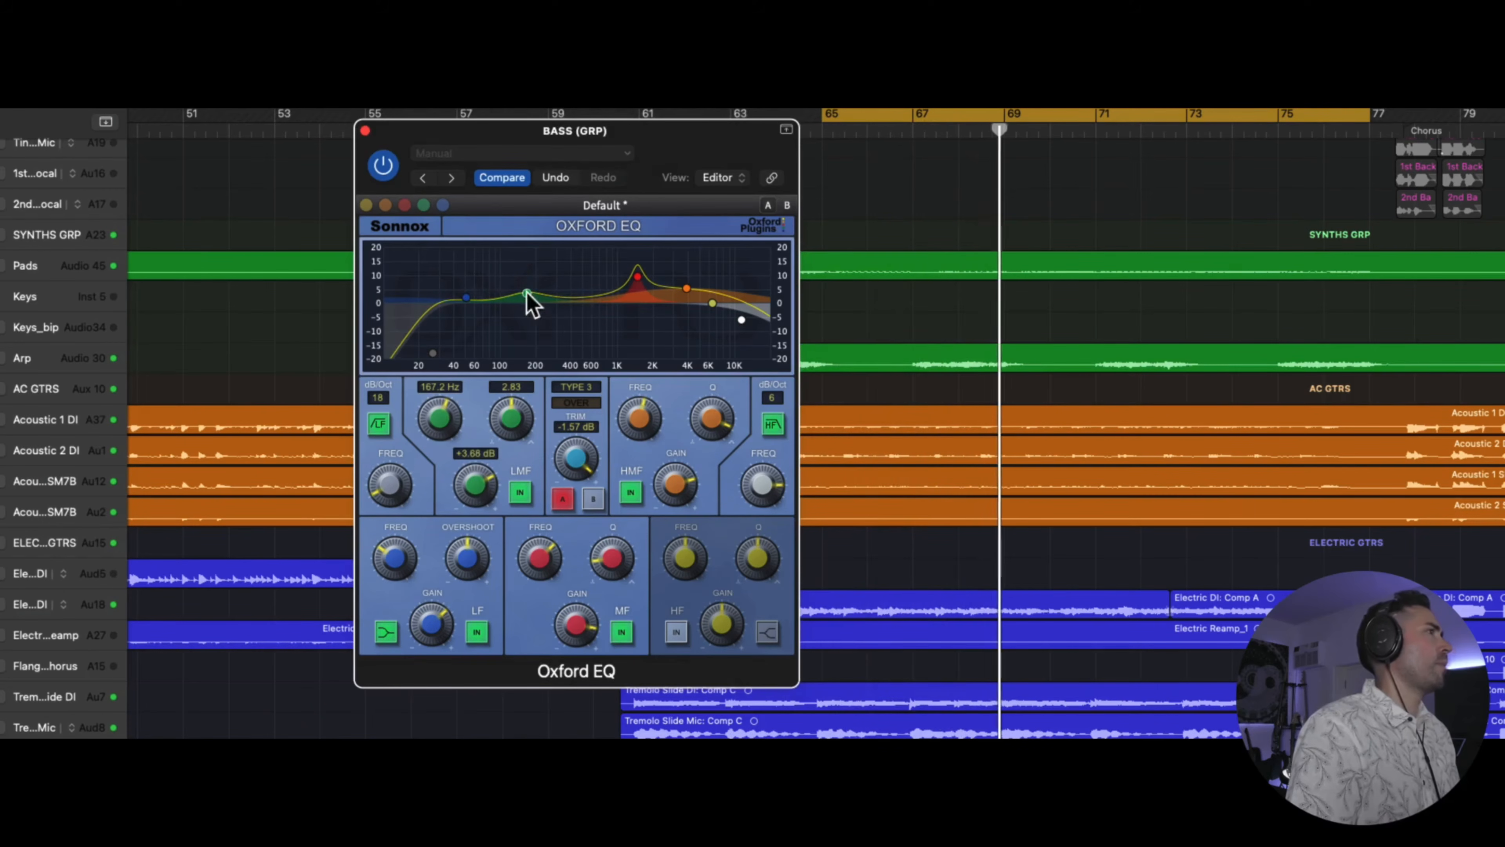
pyautogui.moveTo(581, 453); pyautogui.dragTo(585, 469)
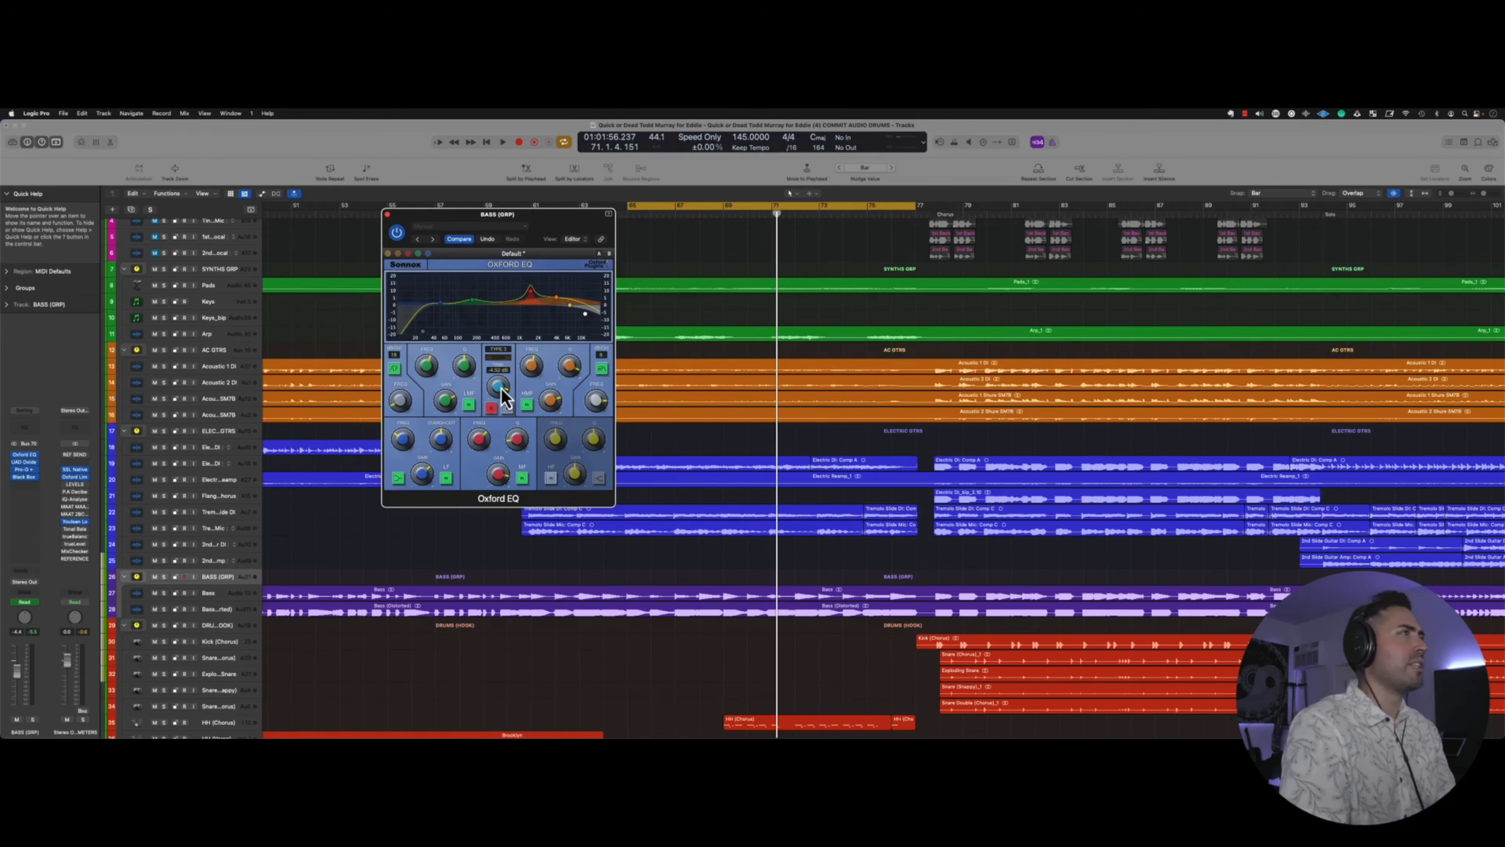
# Step: In setting B, enable the high-cut filter and lower its cutoff frequency below 20 kHz
pyautogui.moveTo(524, 221)
pyautogui.mouseDown()
pyautogui.moveTo(578, 225)
pyautogui.moveTo(541, 229)
pyautogui.mouseUp()
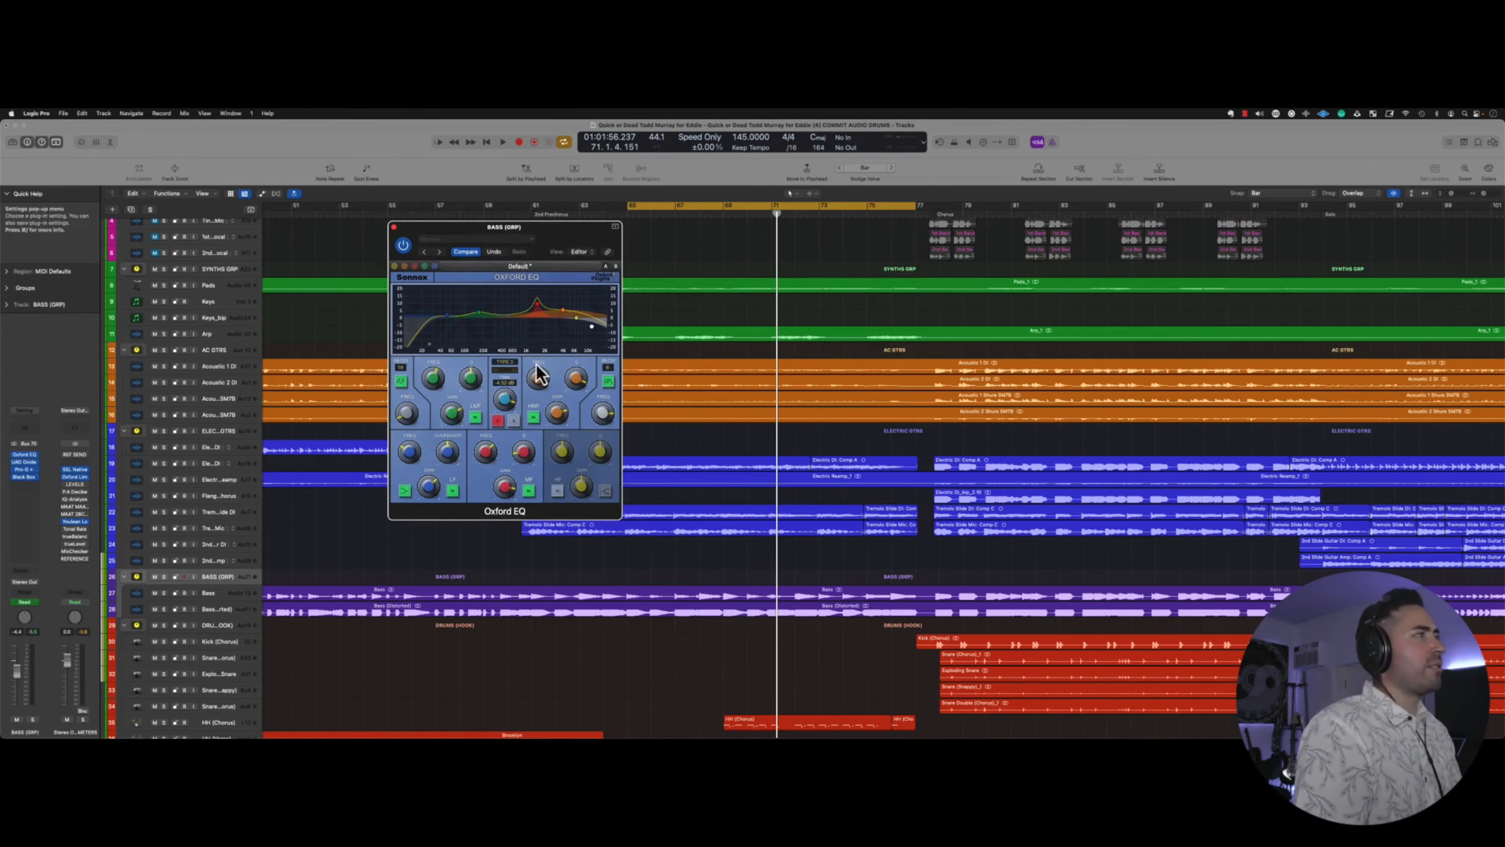
pyautogui.click(513, 421)
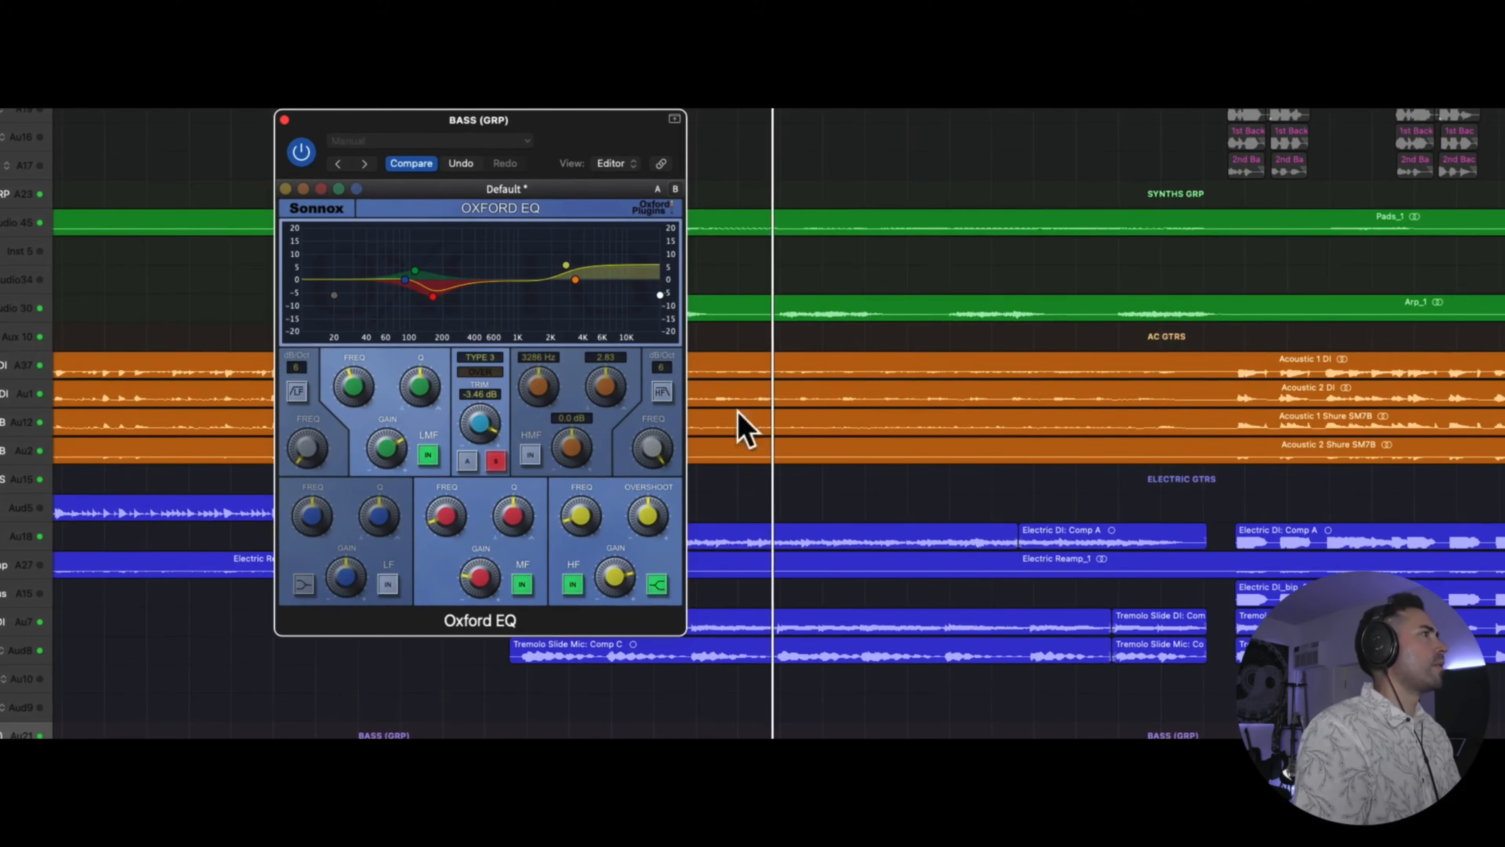
pyautogui.click(674, 394)
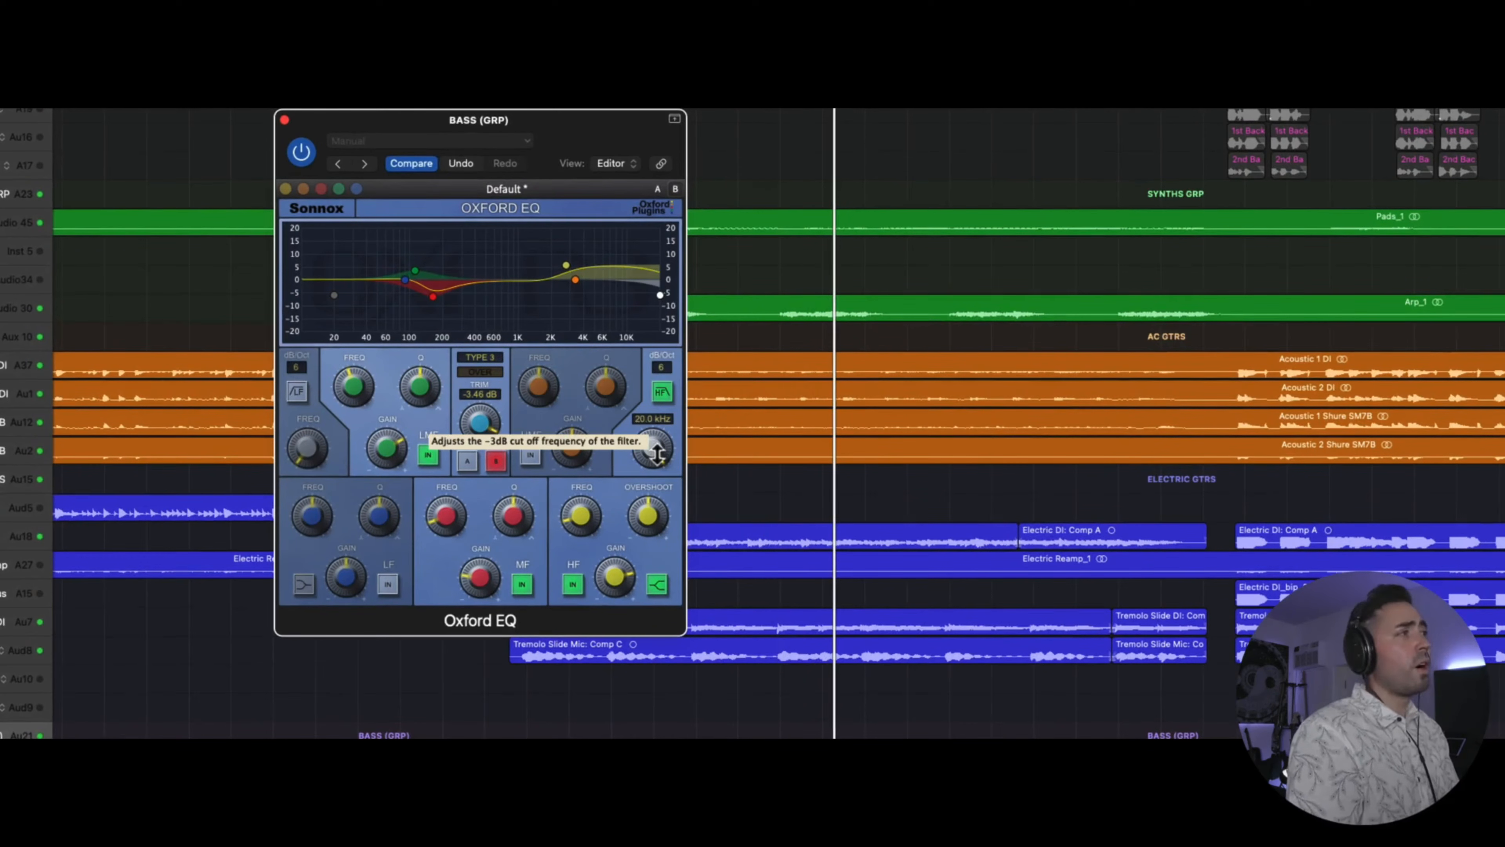
pyautogui.moveTo(658, 455); pyautogui.dragTo(657, 486)
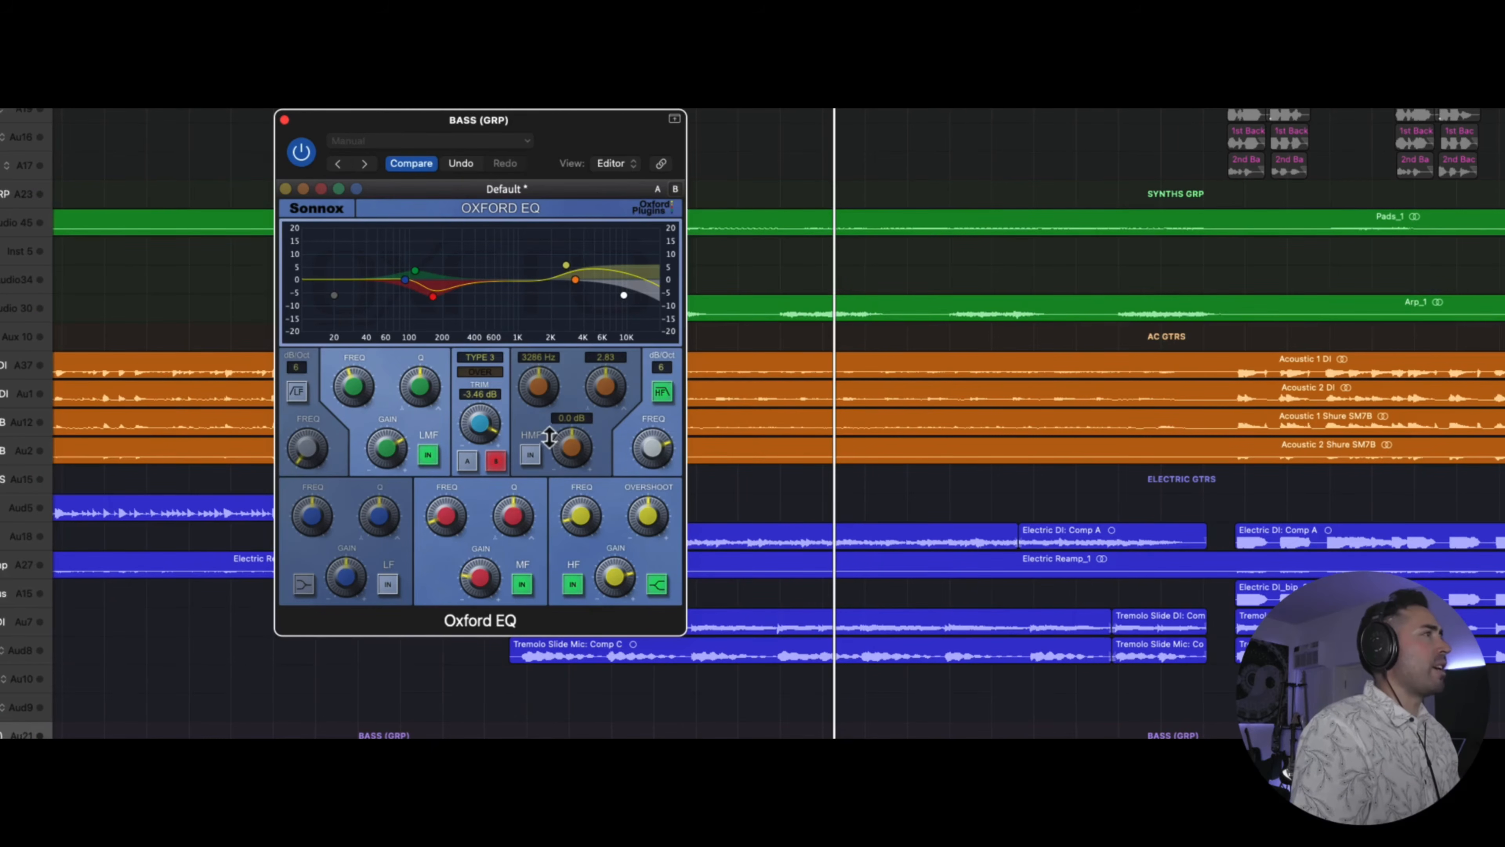
pyautogui.click(328, 211)
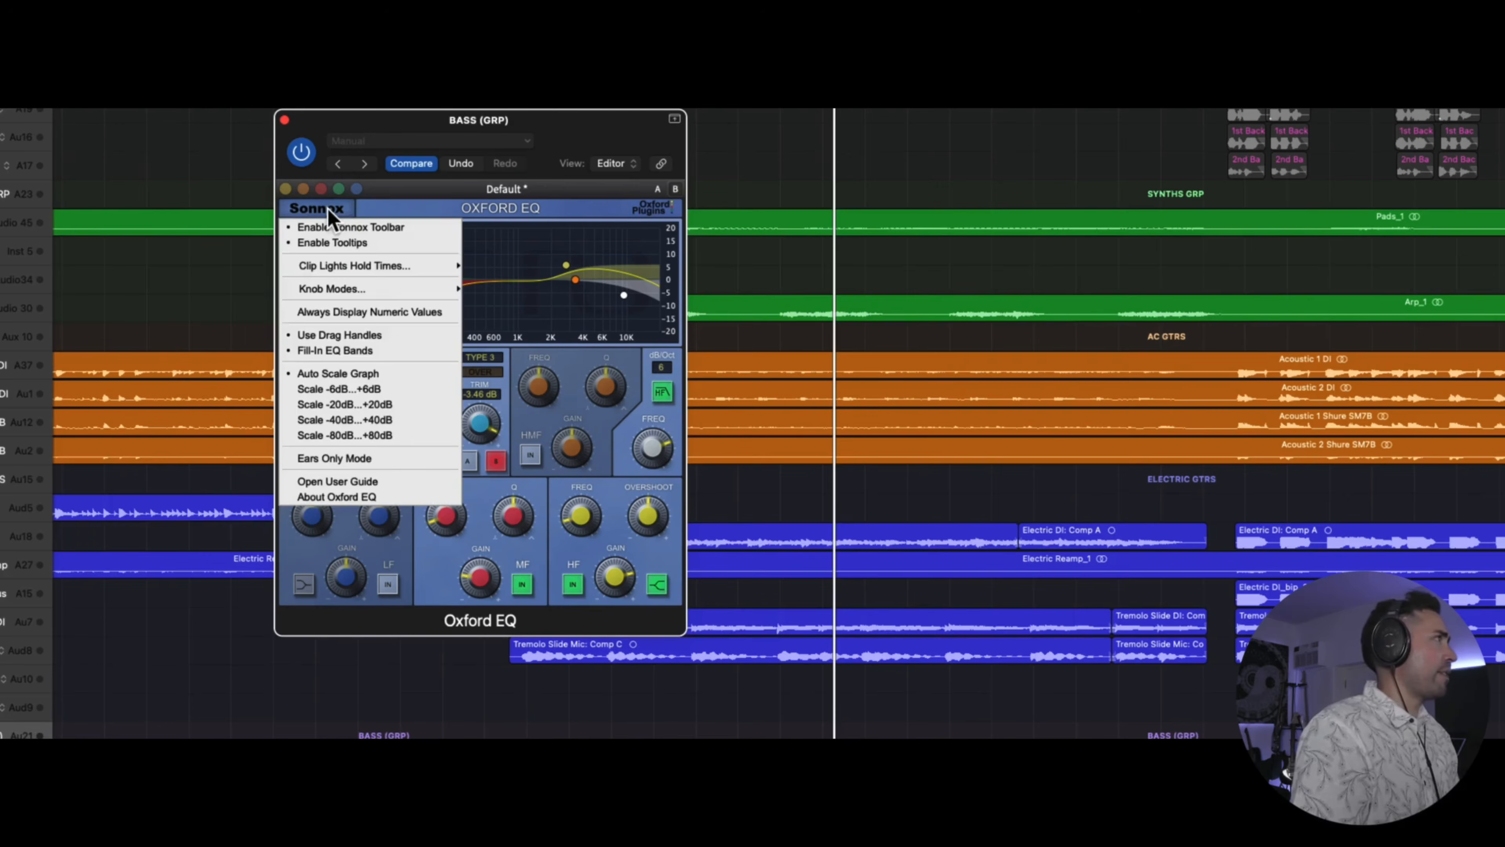
pyautogui.click(521, 334)
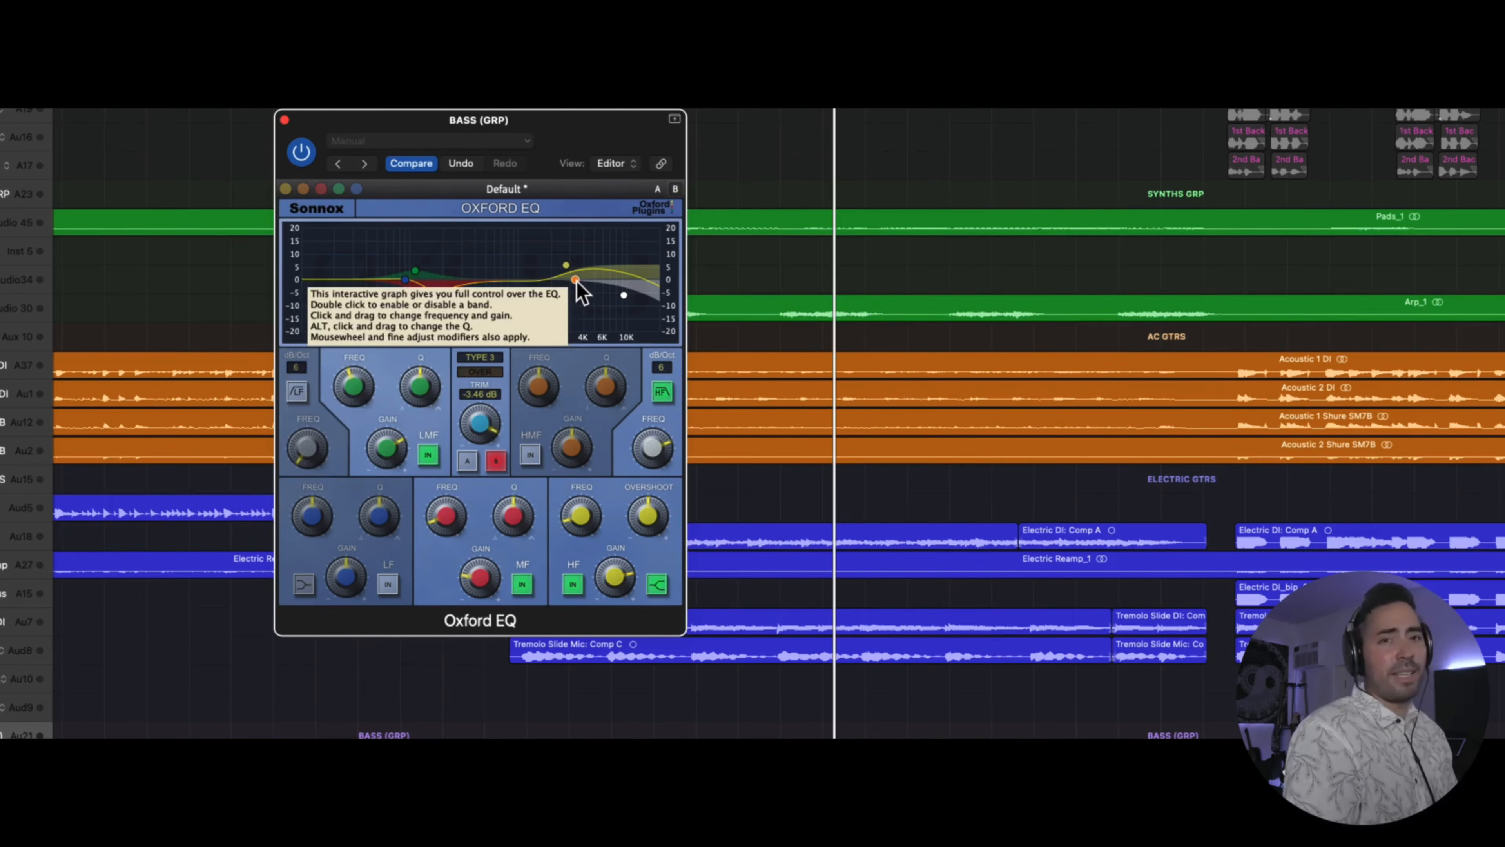
# Step: Enable the HMF band on the EQ graph with a cut of about 4.8 dB near 2 kHz and play the section
pyautogui.moveTo(575, 279); pyautogui.dragTo(547, 294)
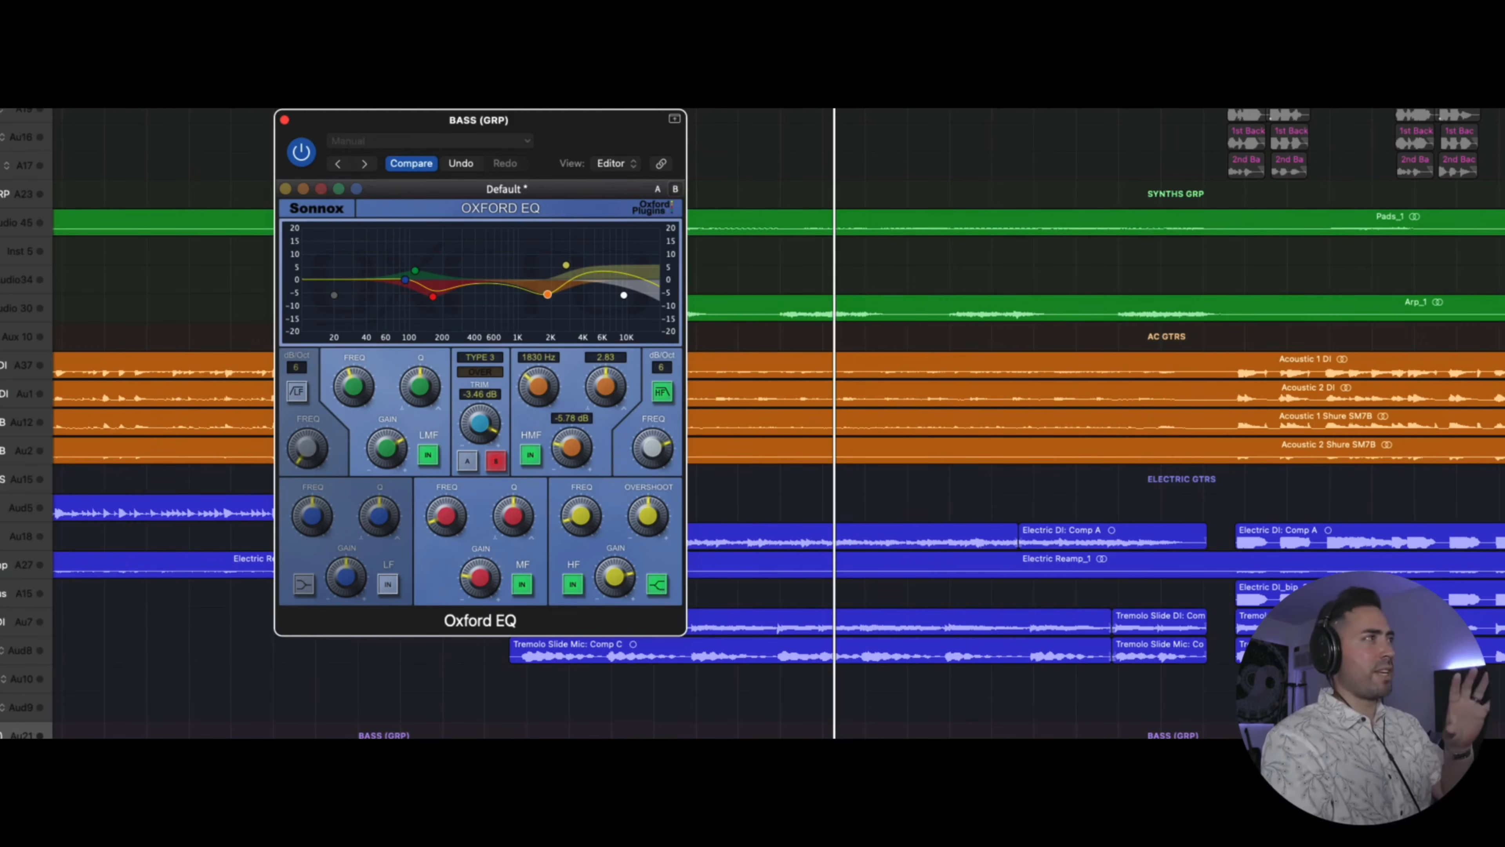
pyautogui.moveTo(548, 294); pyautogui.dragTo(551, 291)
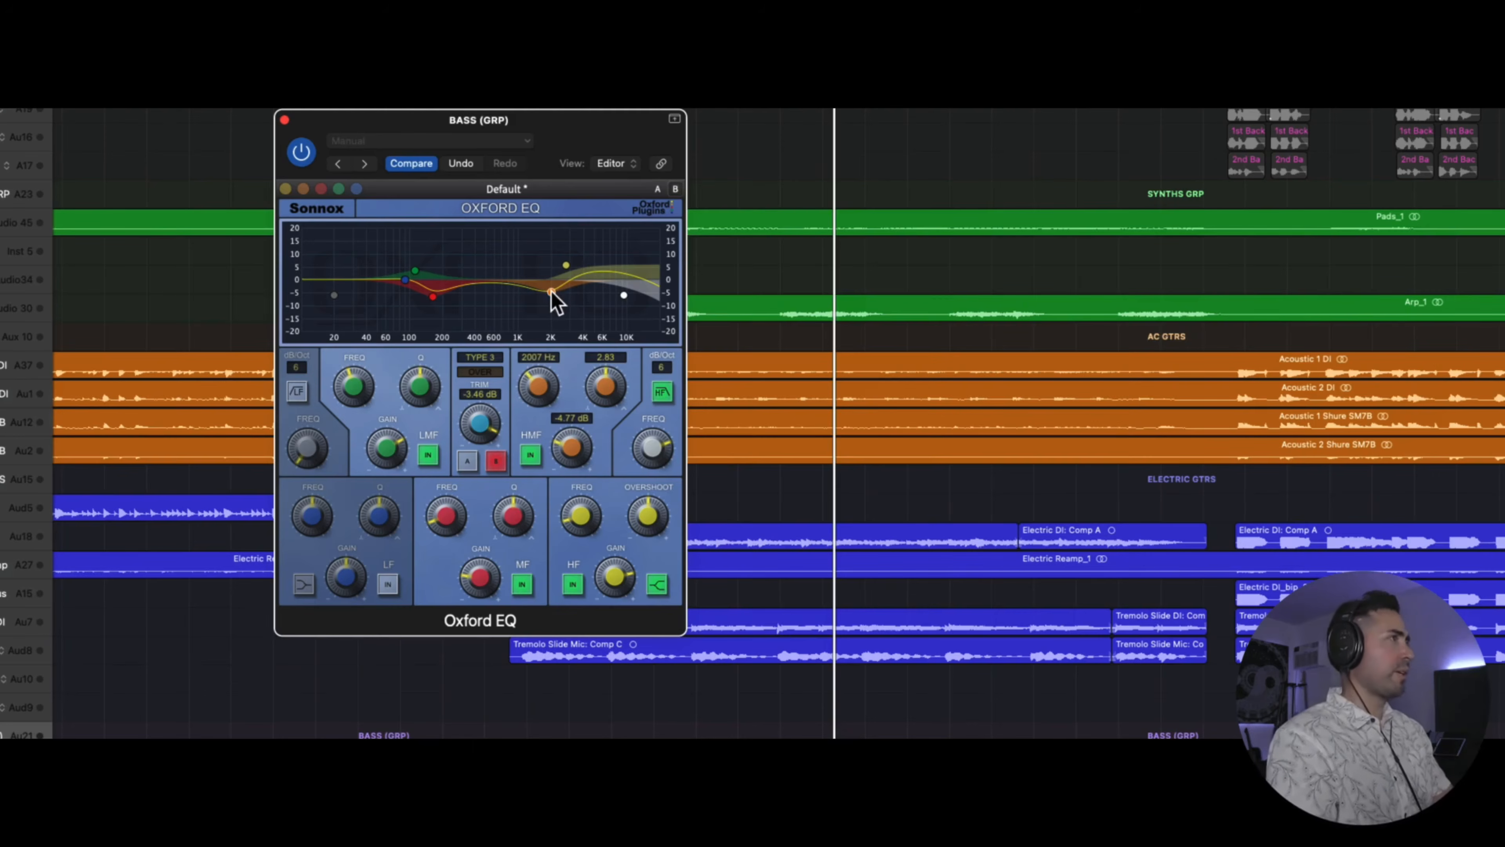
pyautogui.press('space')
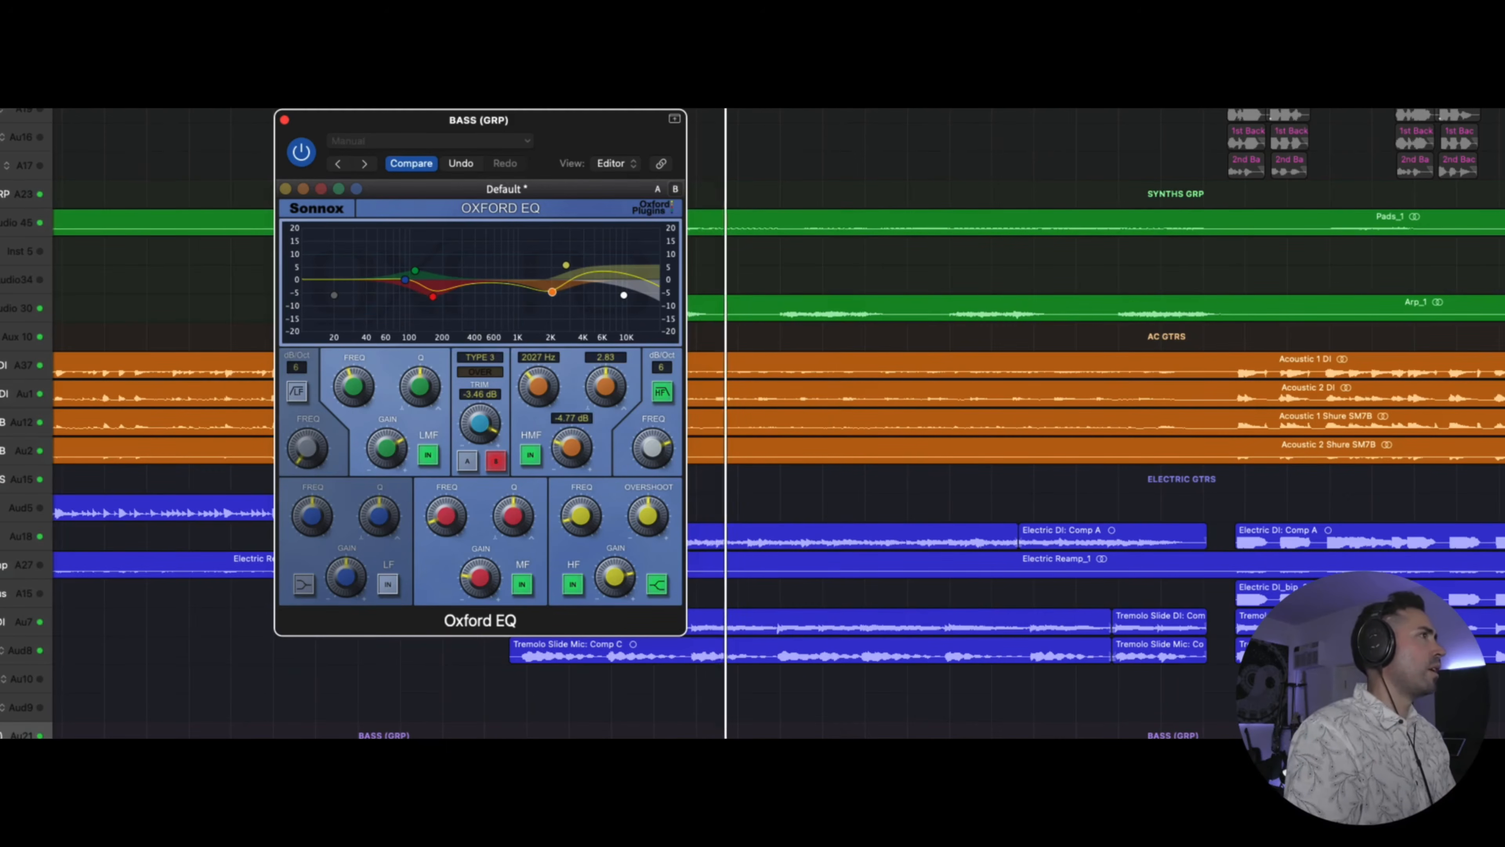
# Step: Lower the HMF band's frequency to about 1.6 kHz at nearly the same cut and switch the EQ to TYPE 1 during playback
pyautogui.moveTo(553, 292); pyautogui.dragTo(540, 291)
pyautogui.moveTo(540, 292); pyautogui.dragTo(541, 292)
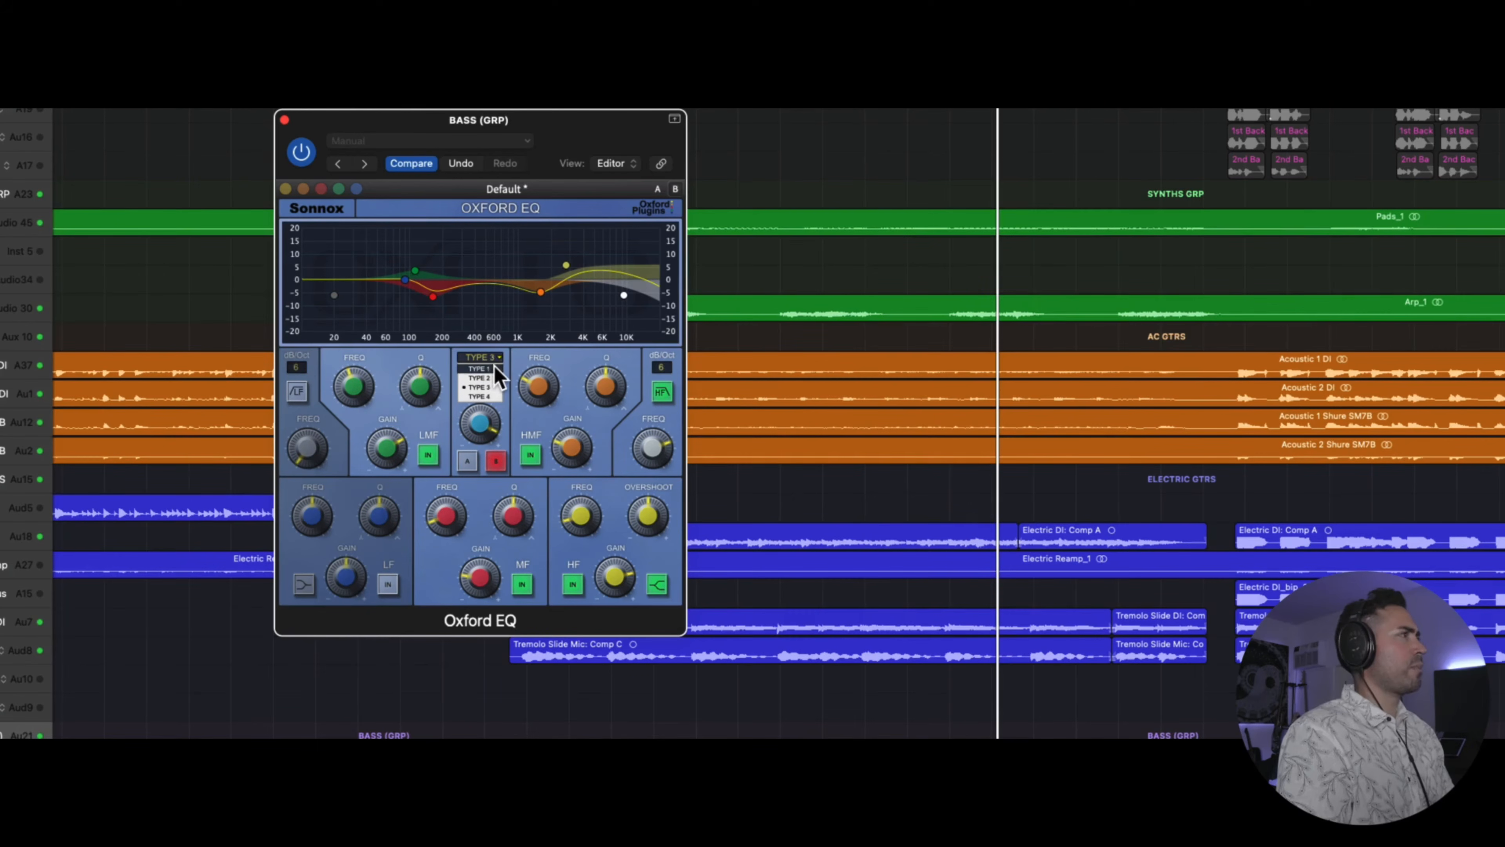
pyautogui.click(493, 368)
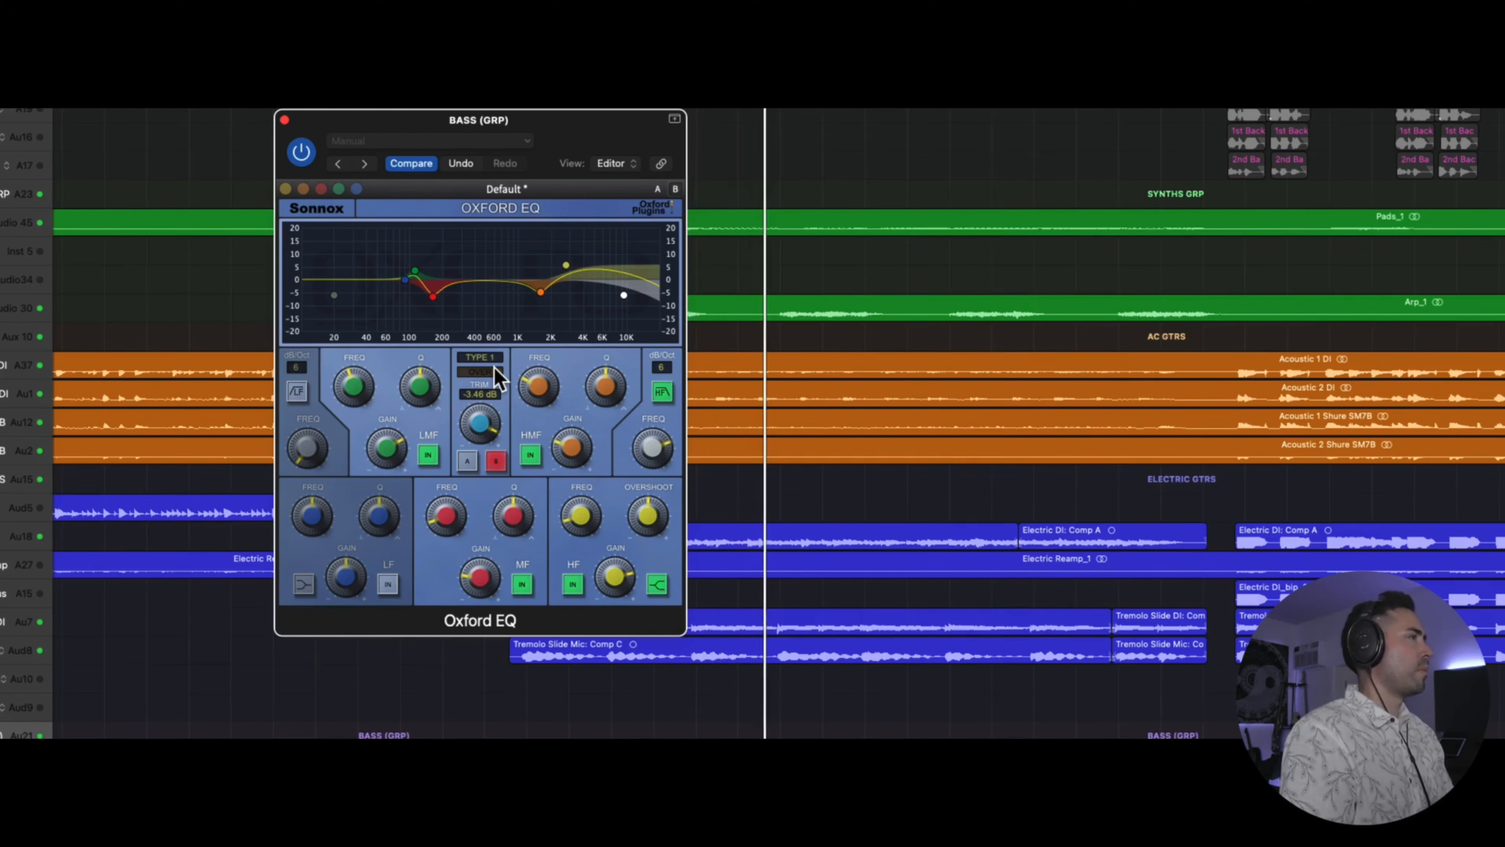
pyautogui.moveTo(486, 406); pyautogui.dragTo(486, 421)
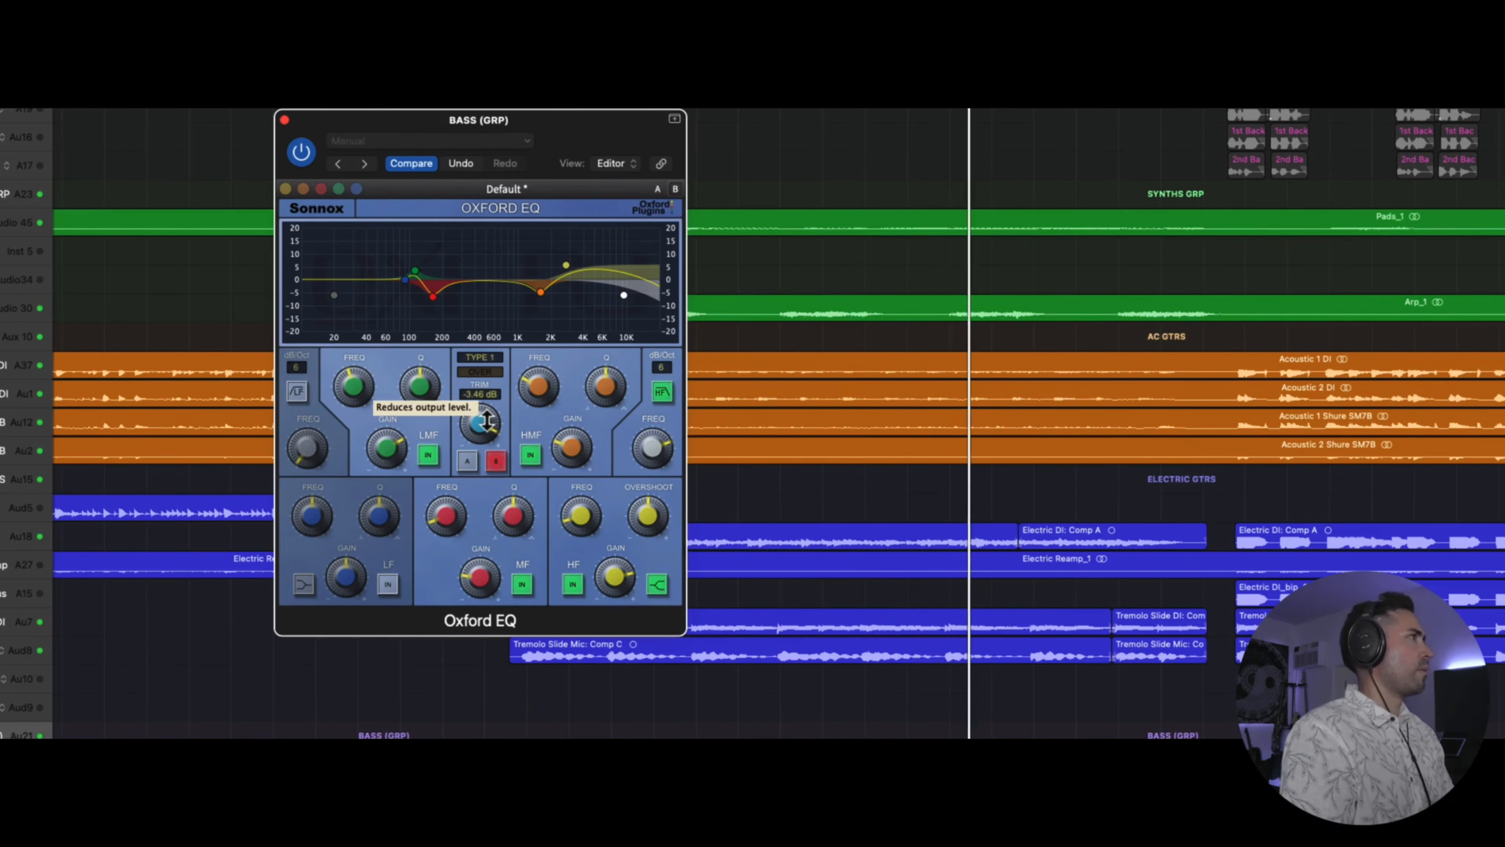
# Step: Enable the LF band on the EQ graph and shape it into a boost of about 10 dB near 50 Hz
pyautogui.click(405, 276)
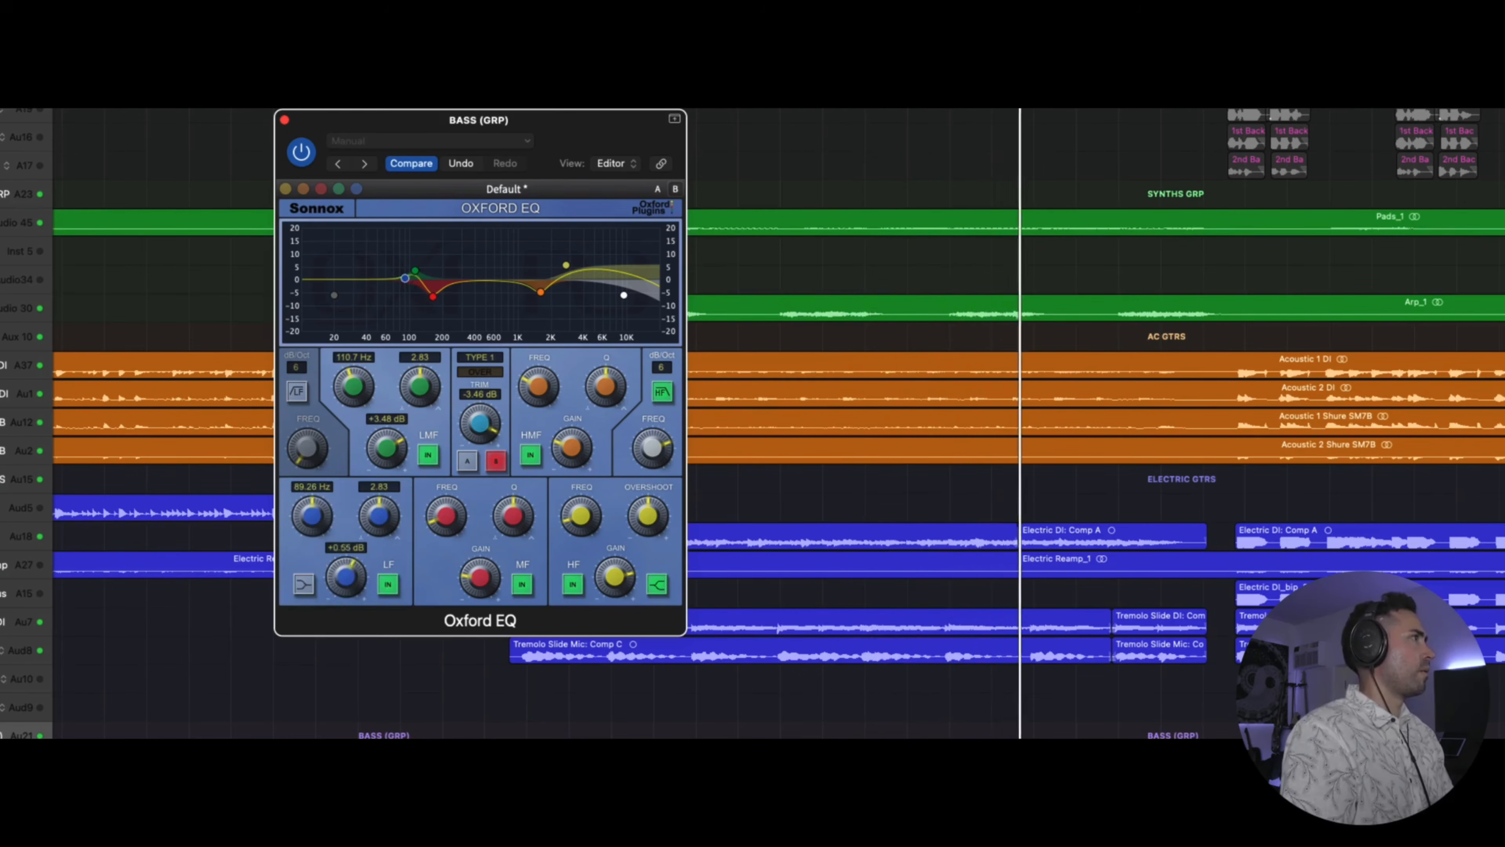
pyautogui.moveTo(407, 270); pyautogui.dragTo(378, 256)
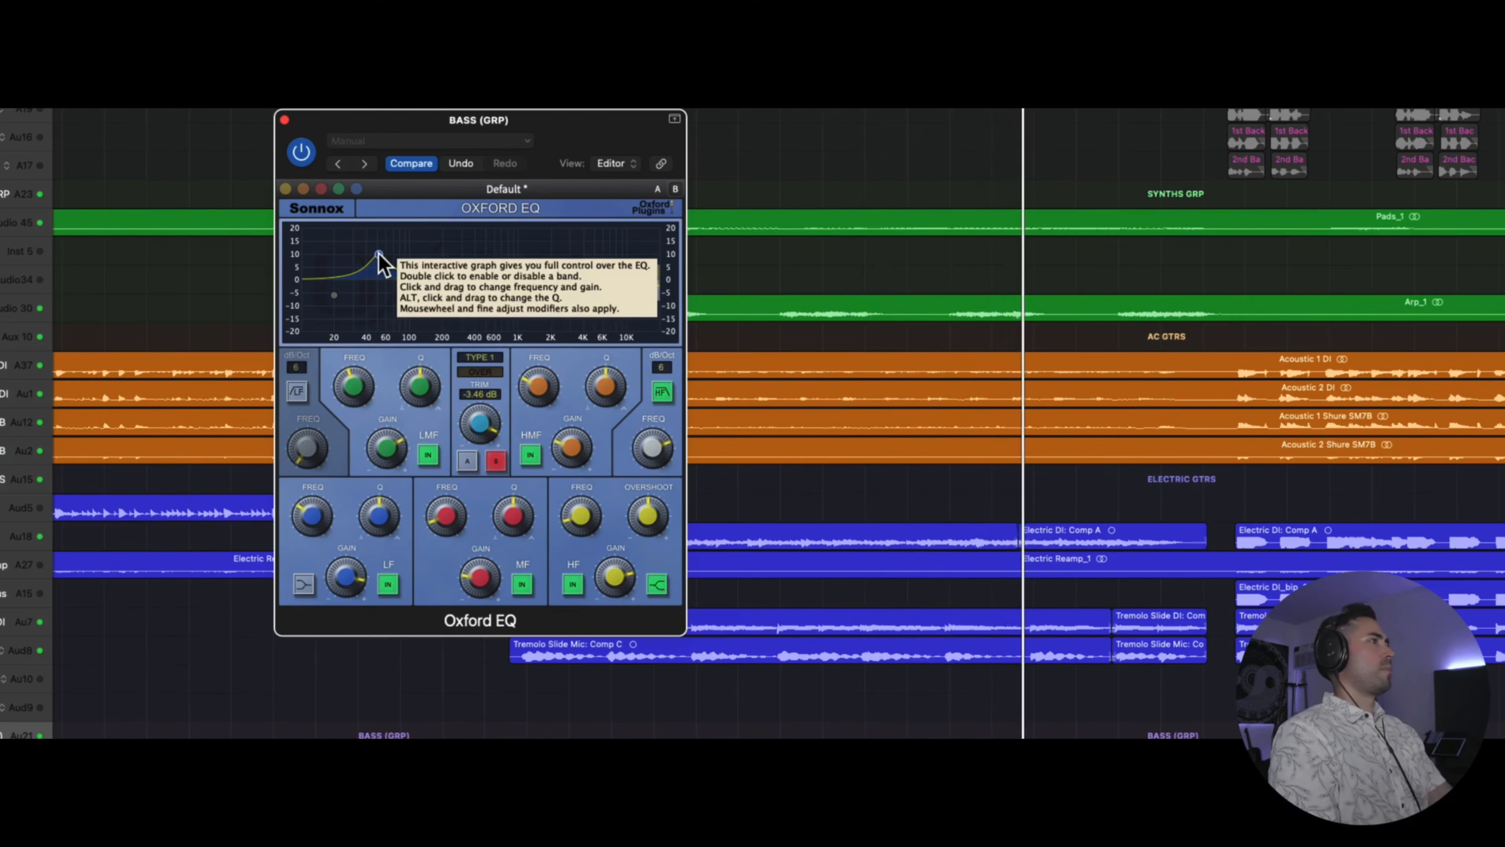
# Step: Compare the bass group with the EQ bypassed and active during playback, ending active, and move the plugin window aside over the tracks
pyautogui.click(309, 155)
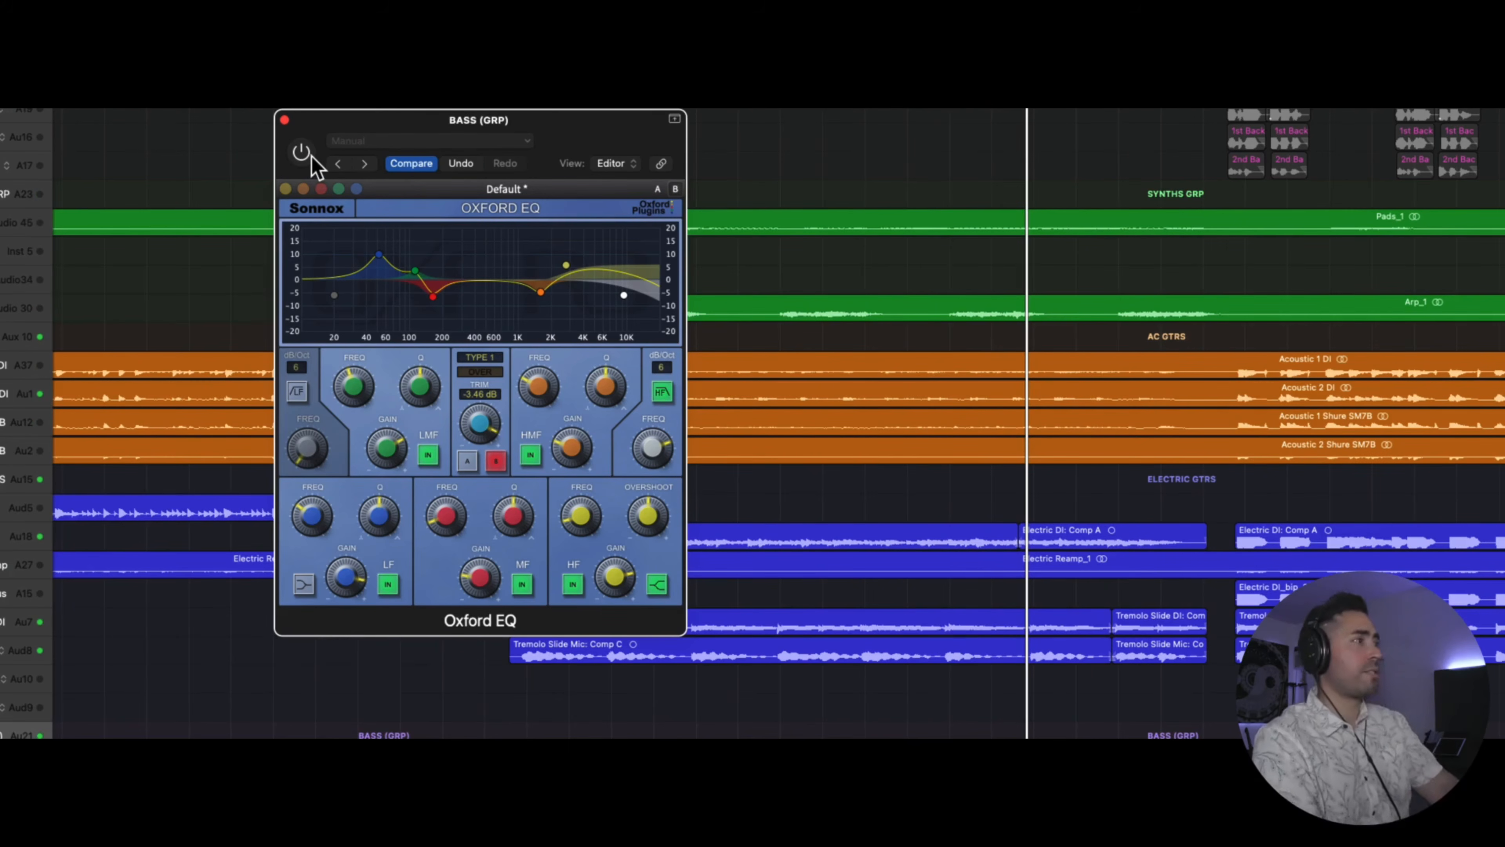
pyautogui.press('space')
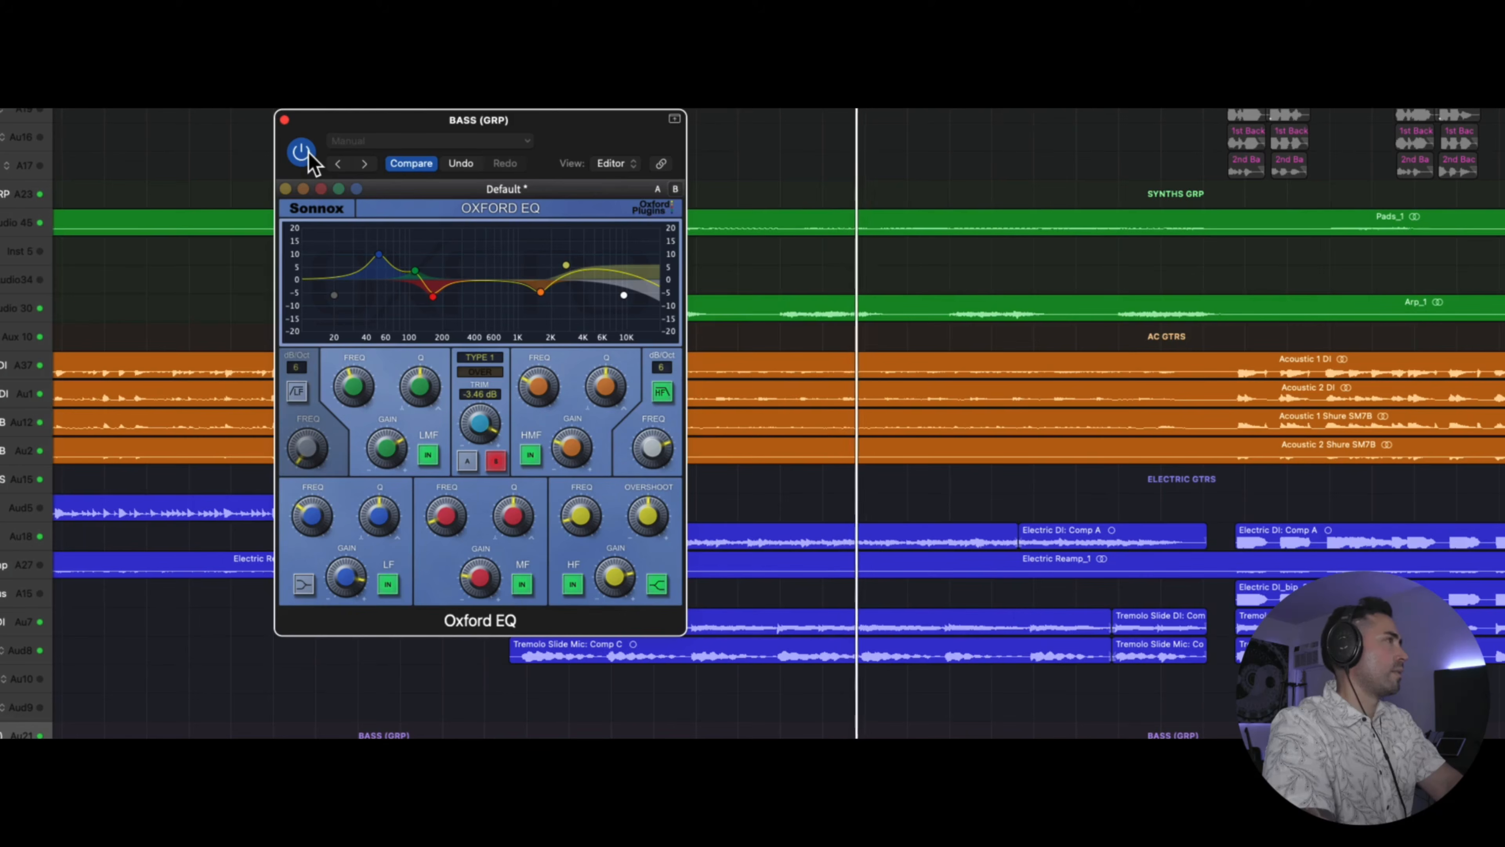
pyautogui.click(308, 154)
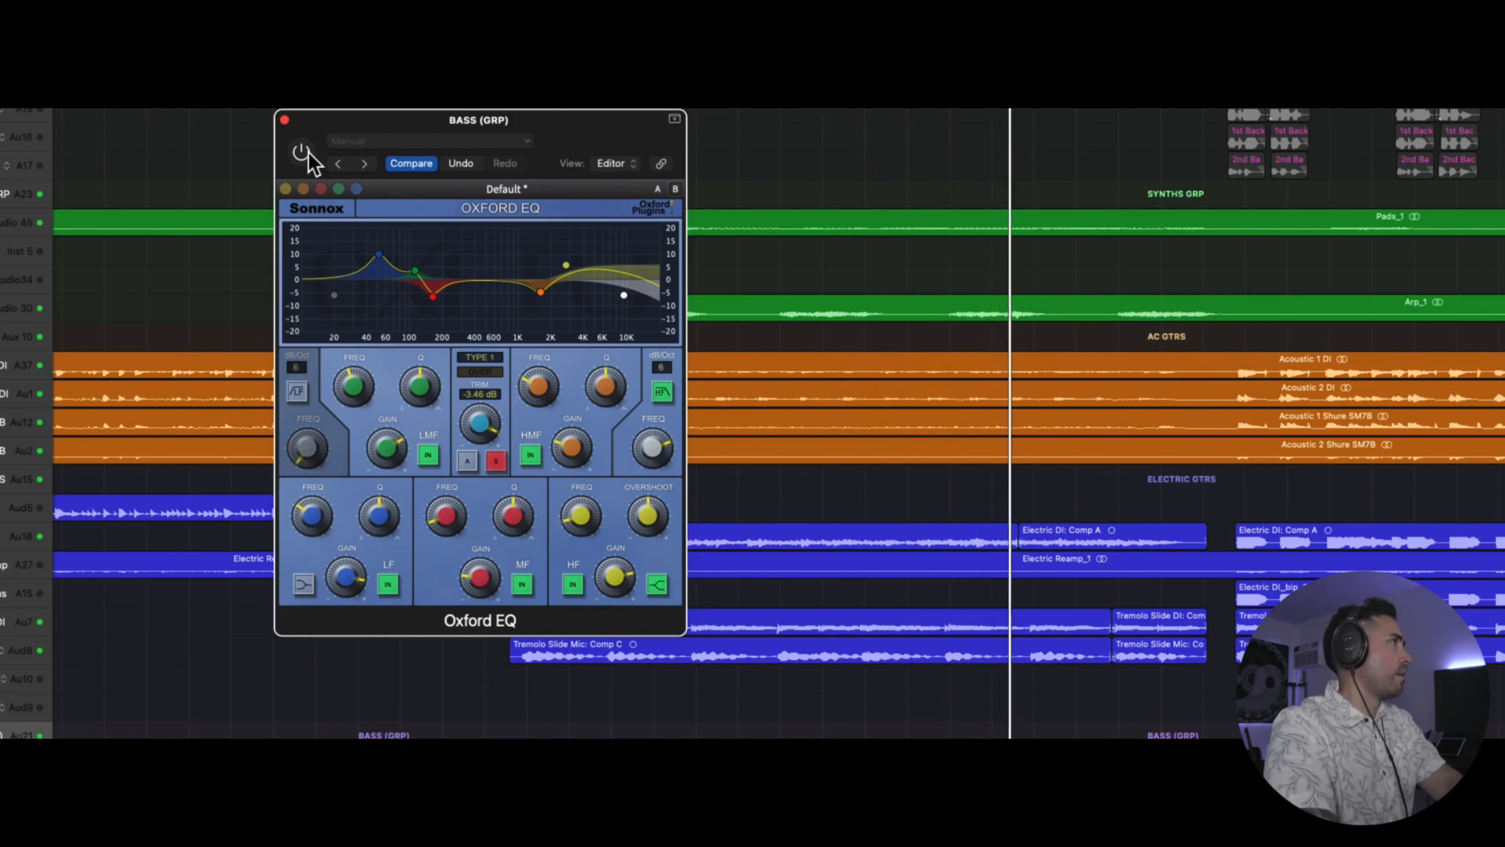
pyautogui.click(307, 154)
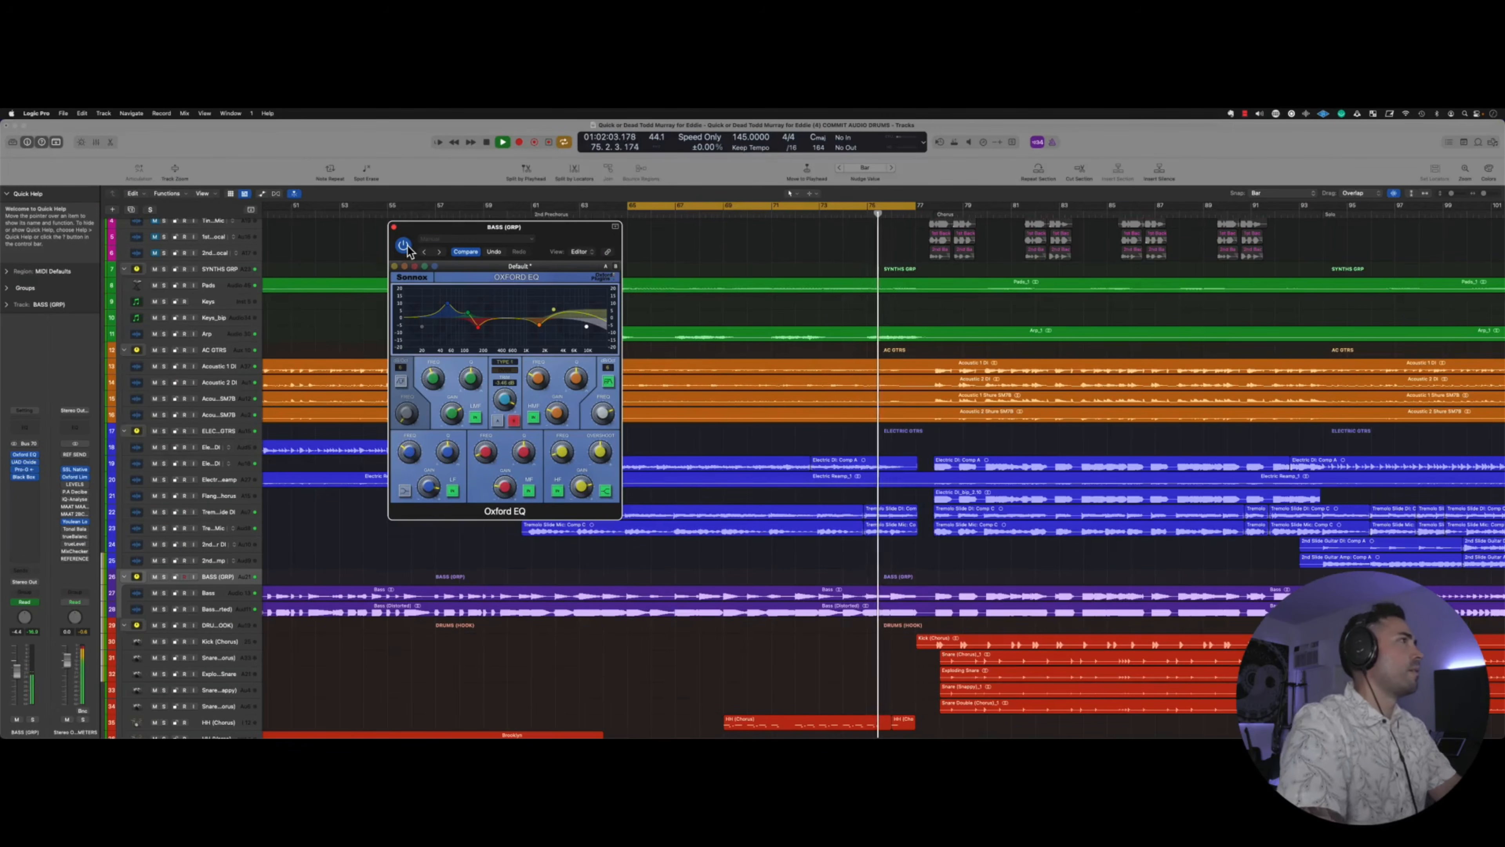
pyautogui.moveTo(584, 246); pyautogui.dragTo(663, 267)
pyautogui.click(817, 315)
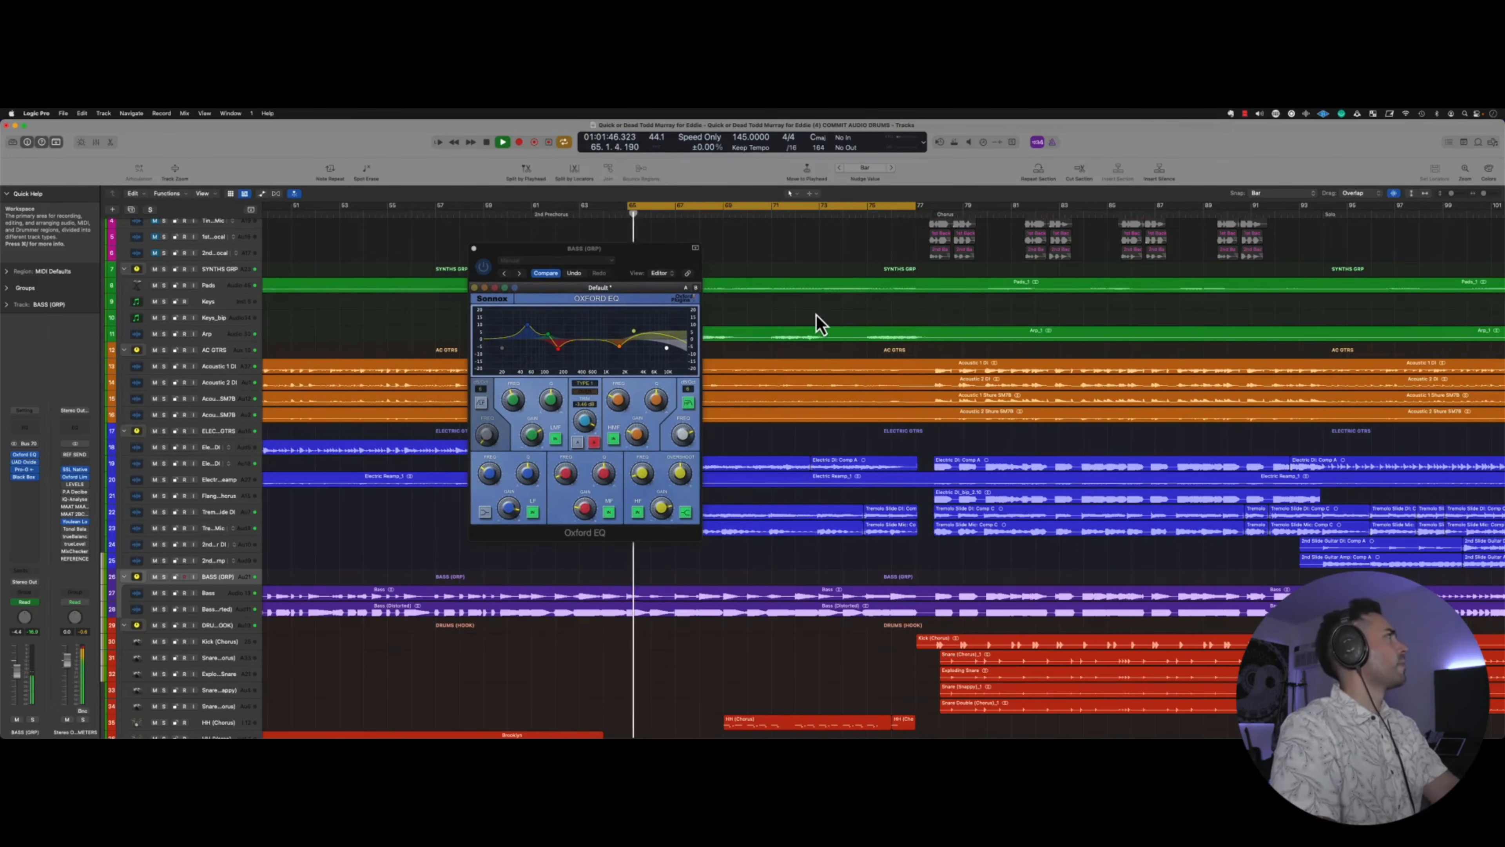